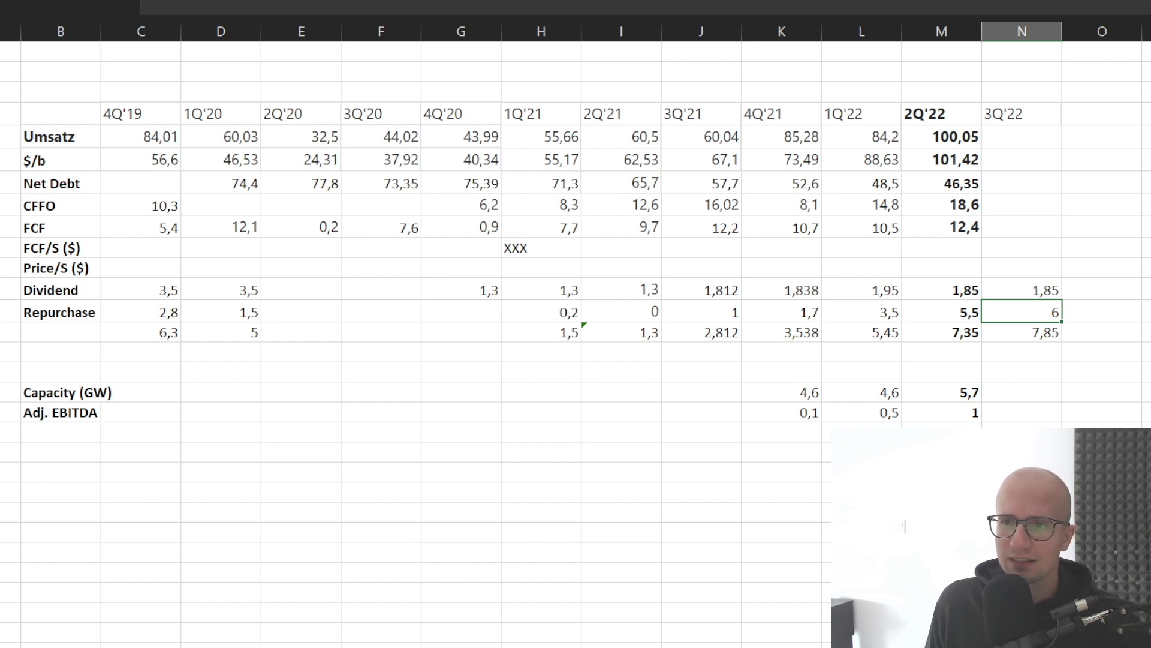
Compare the 2Q'21 and 2Q'22 net debt, and check adjusted EBITDA on the Q2 2022 Financial Results slide of the Shell presentation
click(621, 183)
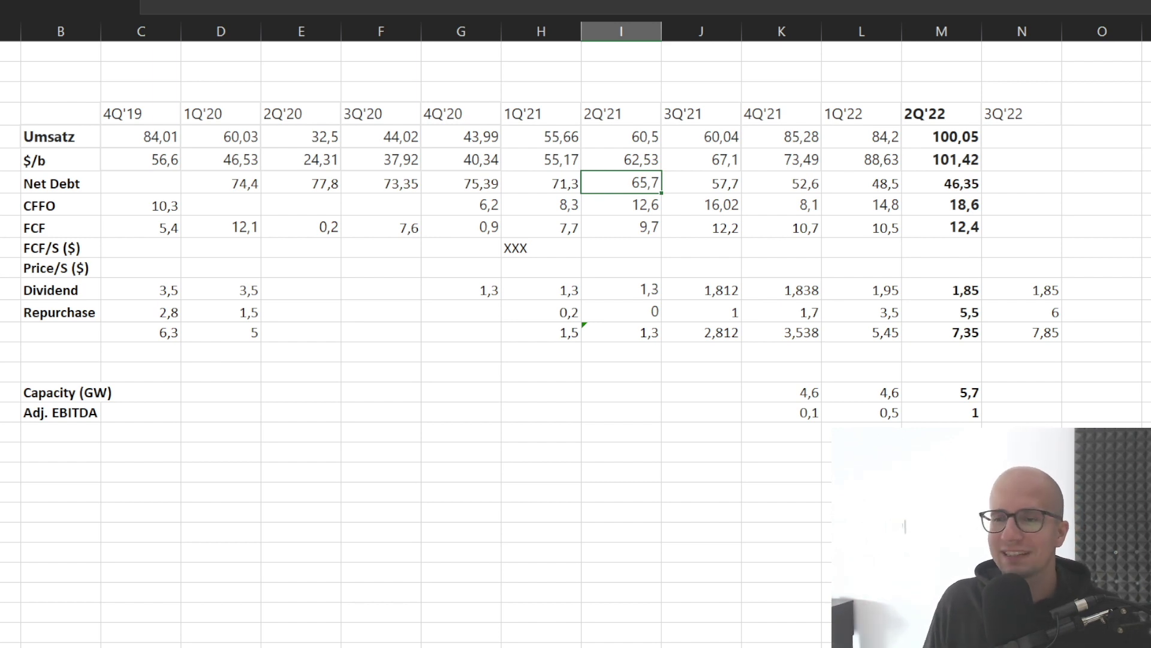
click(941, 183)
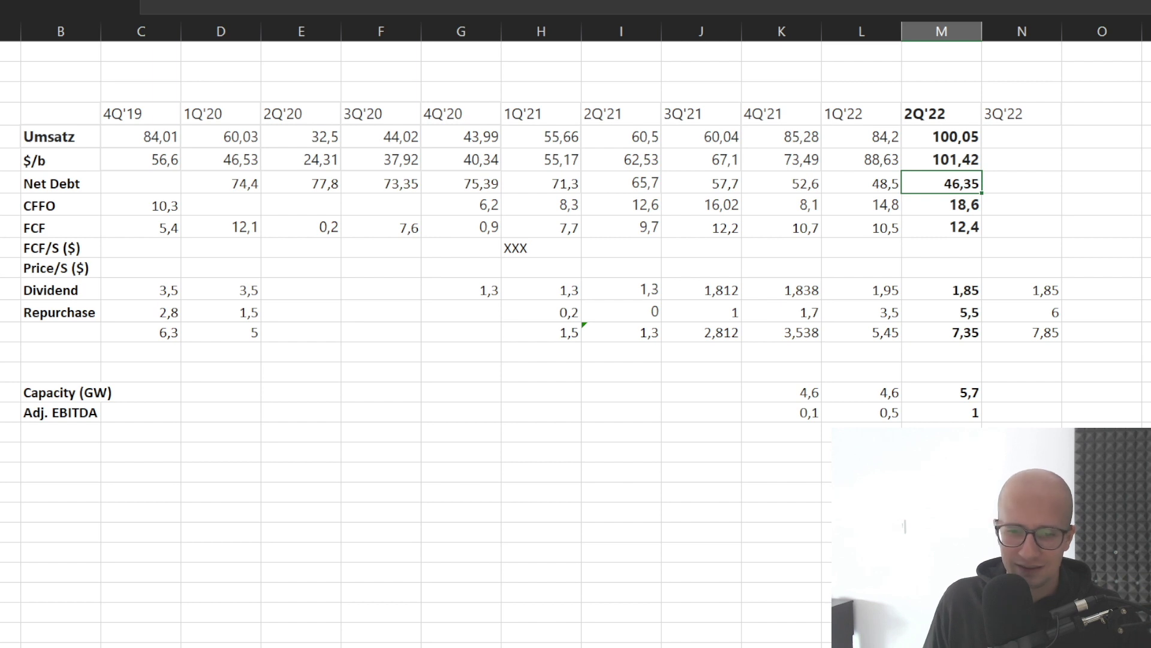
key(alt+Tab)
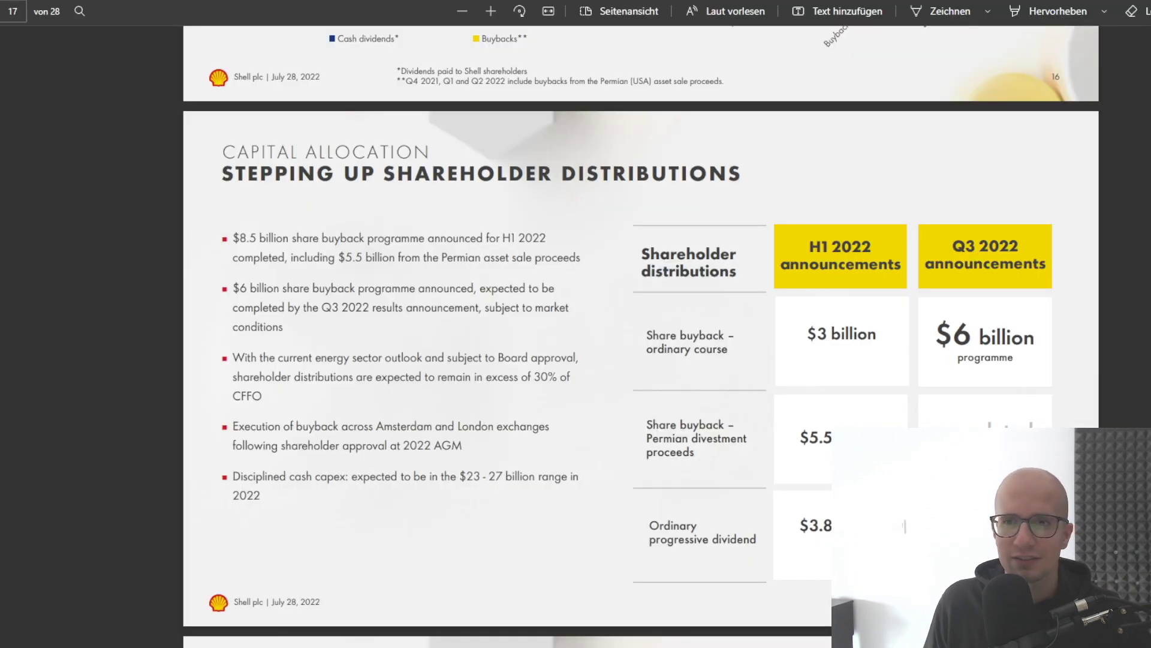
scroll(641, 336, up, 20)
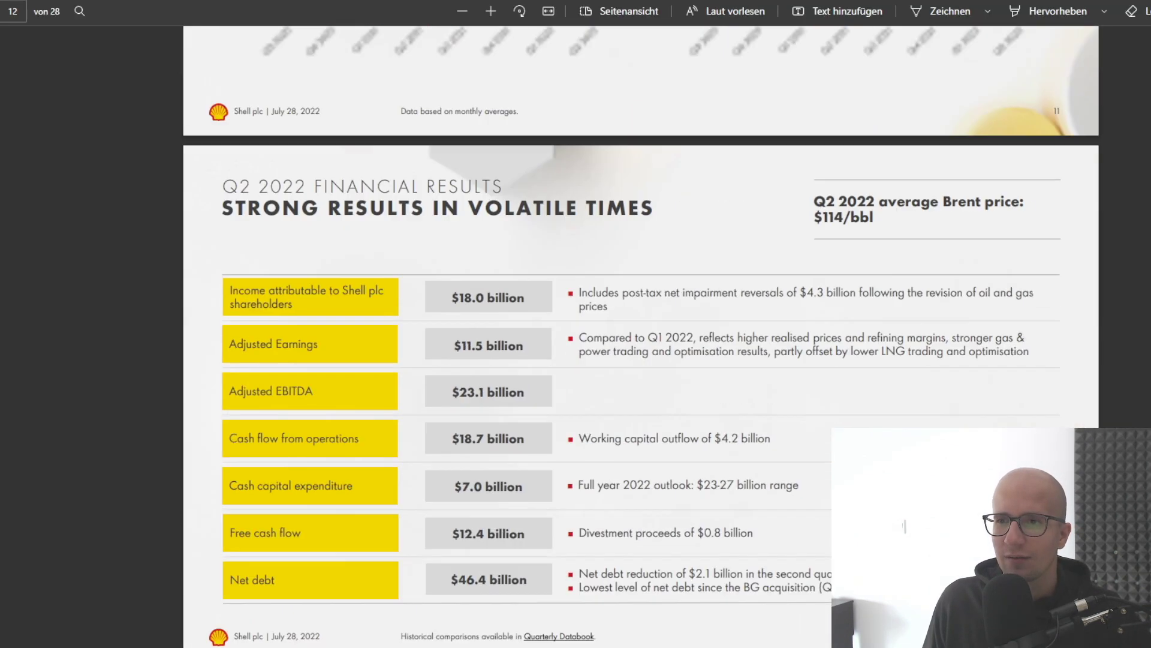
scroll(641, 336, up, 1)
scroll(641, 336, down, 2)
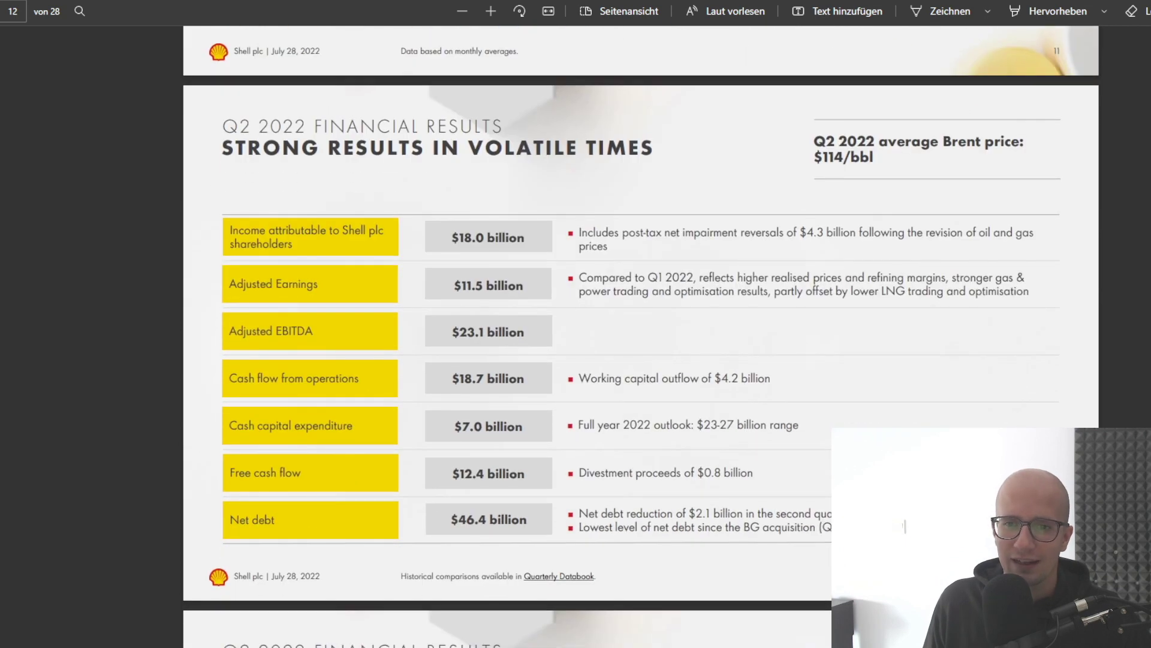
drag(451, 333, 525, 333)
click(525, 333)
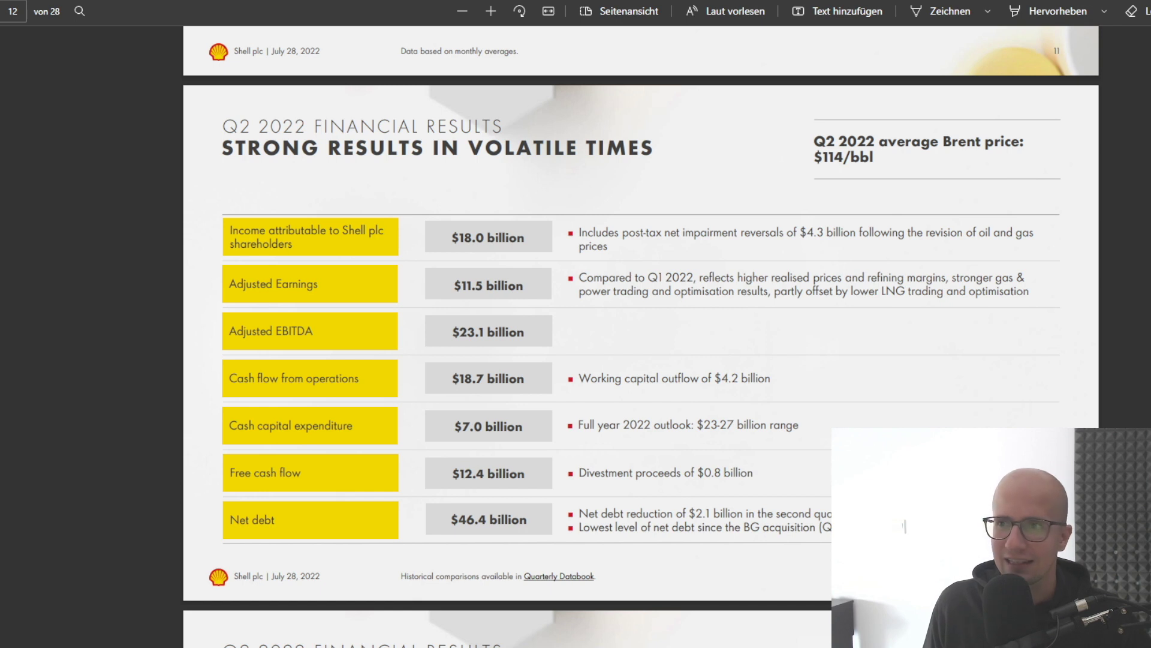
drag(452, 334, 526, 334)
click(525, 333)
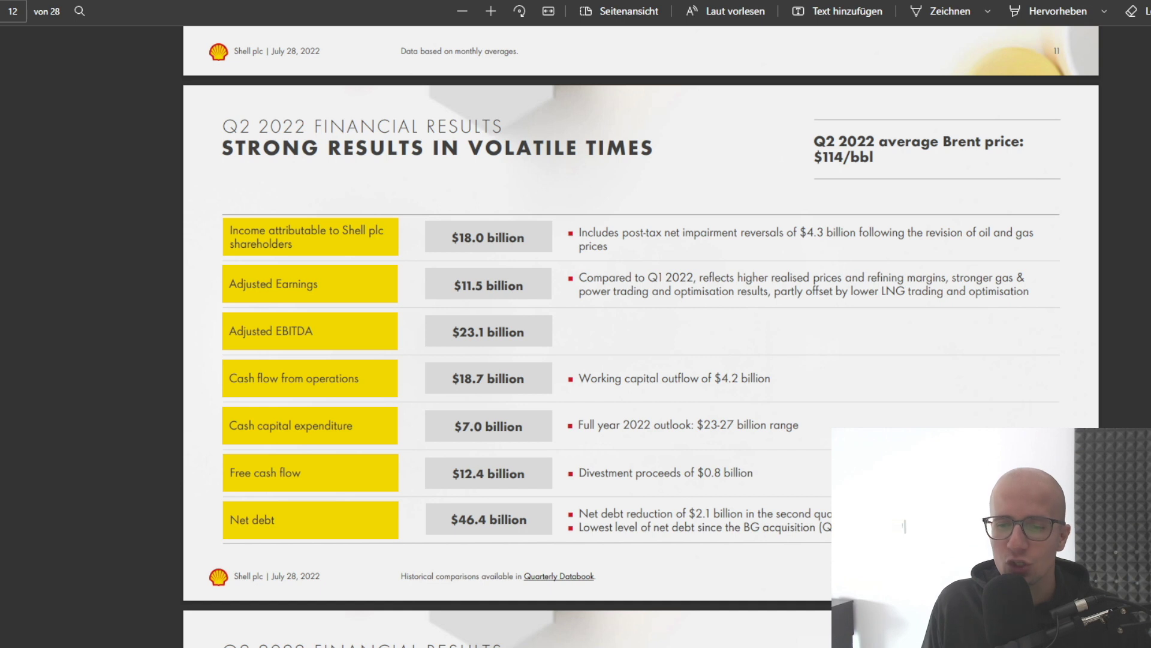
Switch back to the spreadsheet and review the dividend and repurchase figures for 4Q'19, 1Q'22 and 2Q'22
key(alt+Tab)
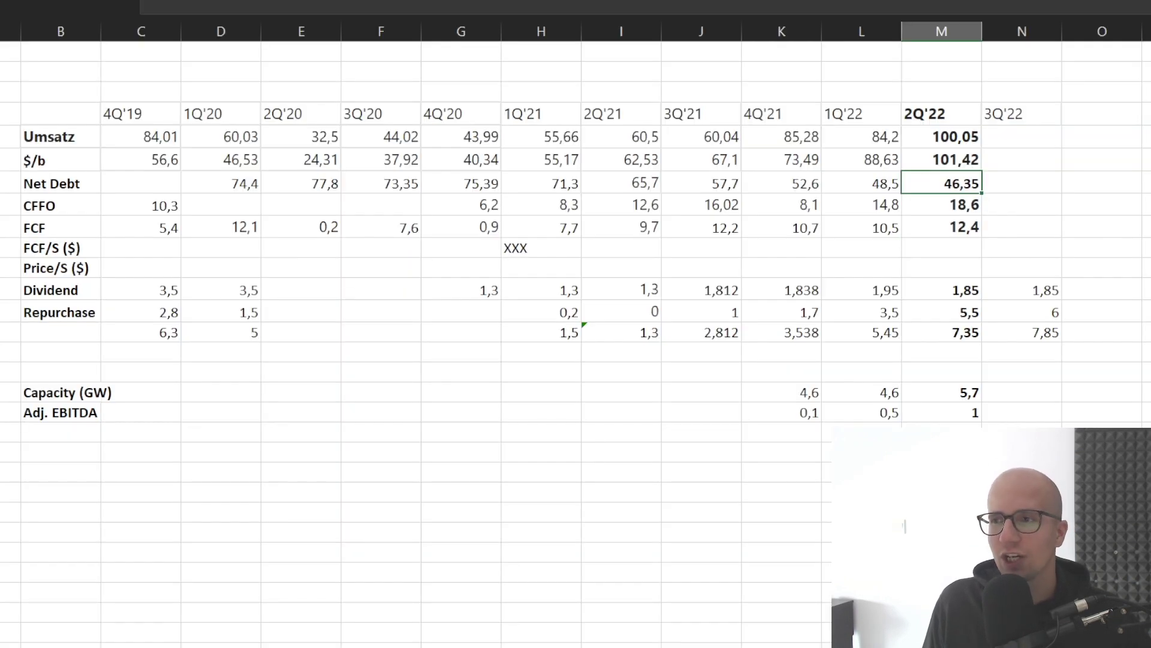
click(1102, 183)
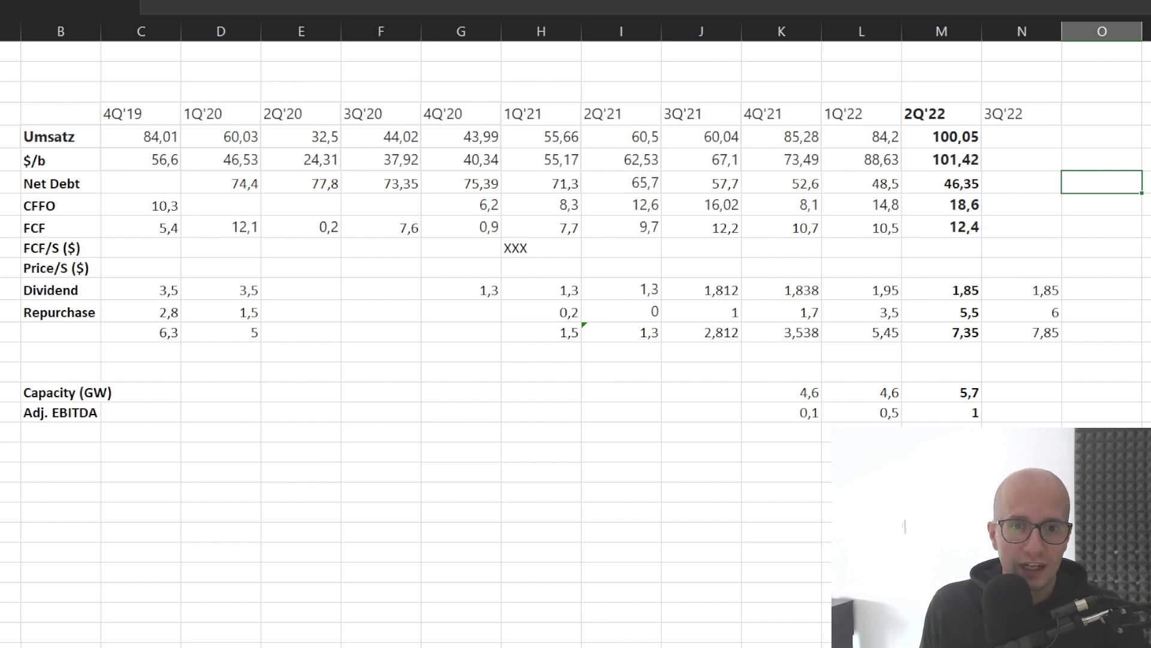
drag(140, 290, 141, 332)
click(221, 371)
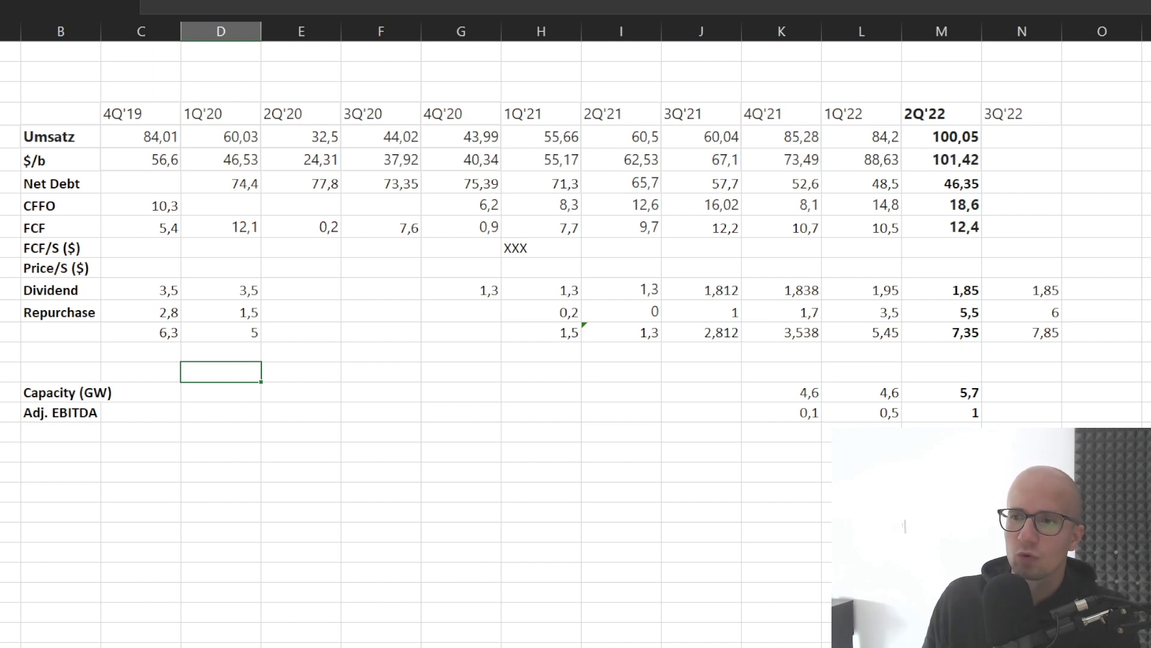
click(861, 289)
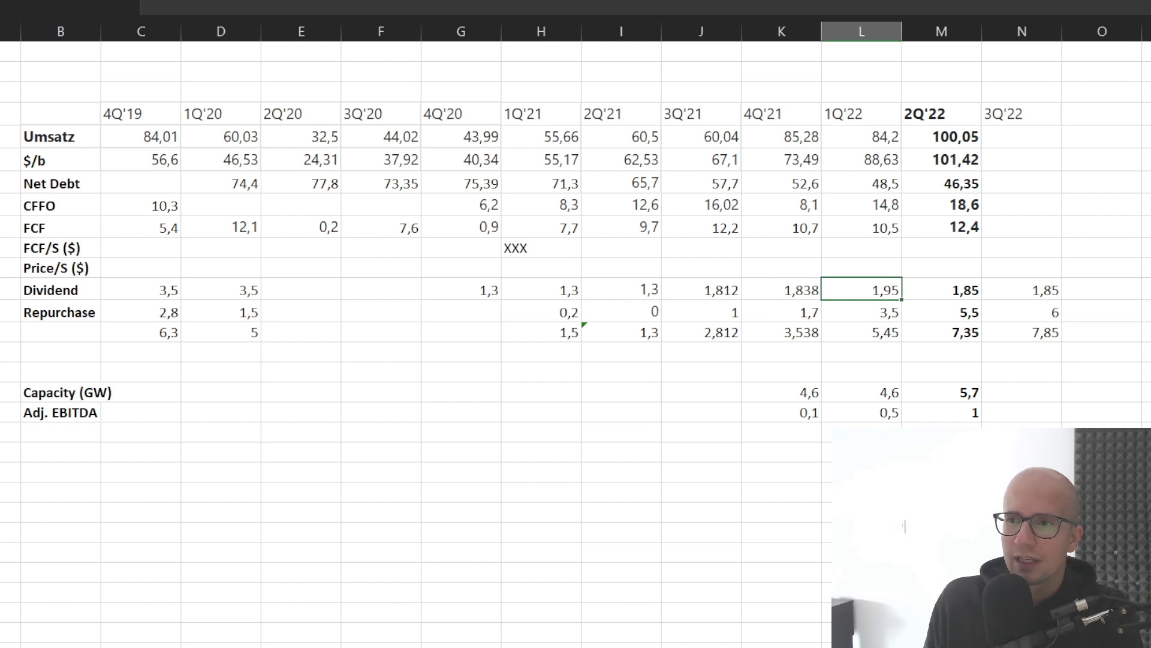
drag(862, 113, 861, 312)
click(861, 289)
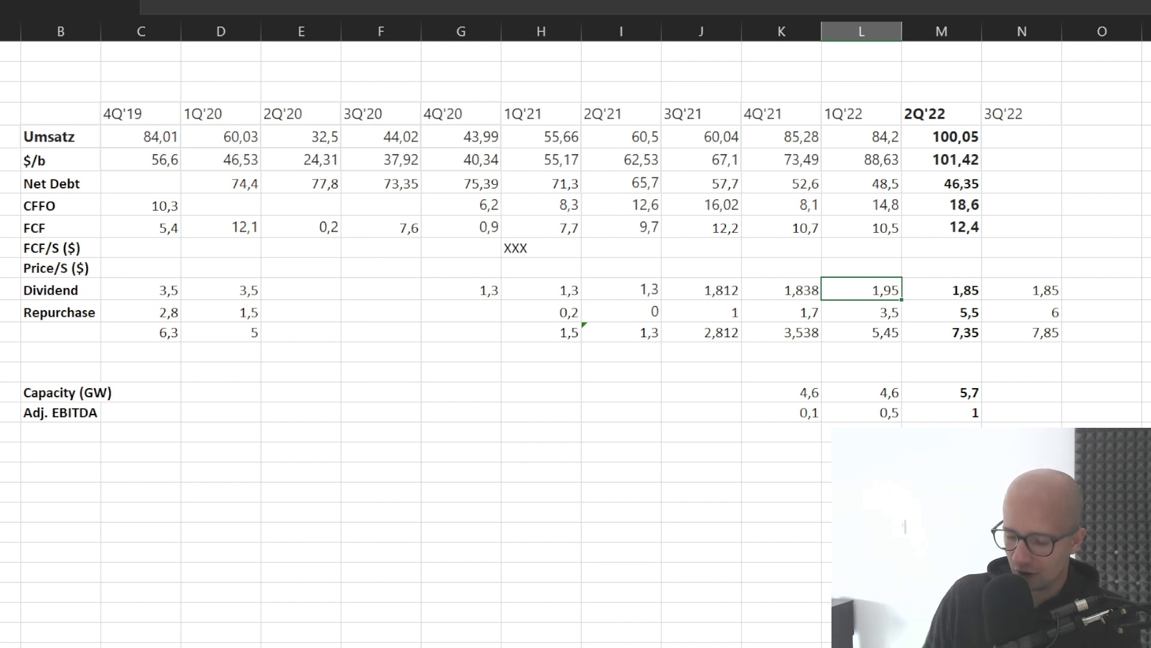
click(861, 312)
click(942, 312)
click(862, 312)
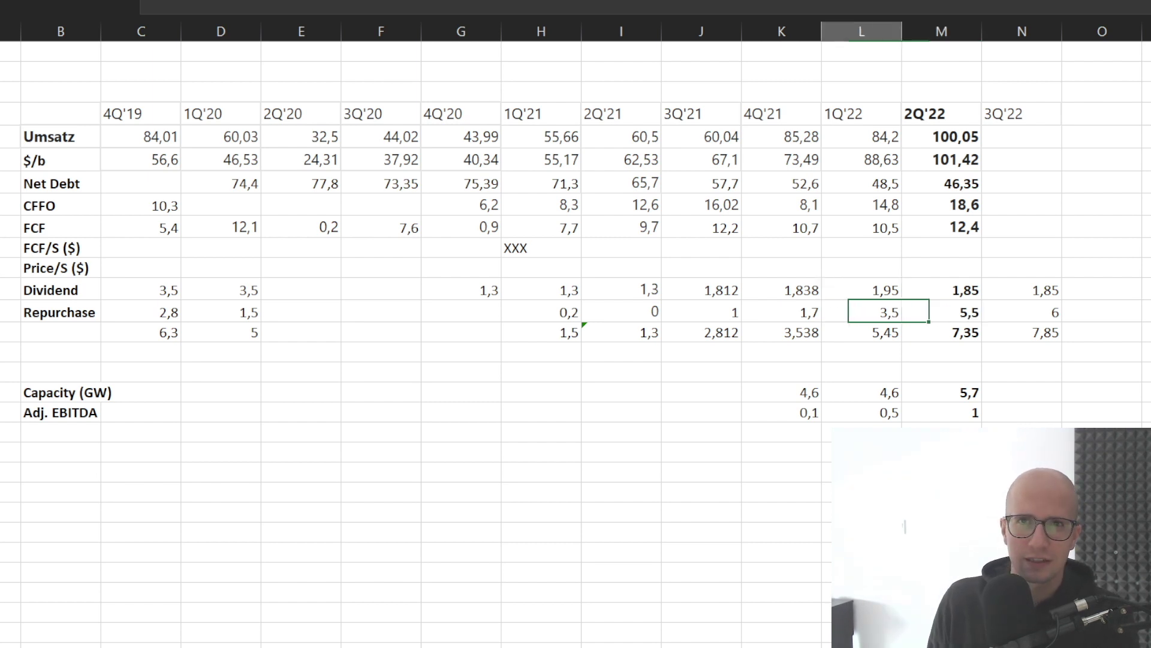
click(941, 312)
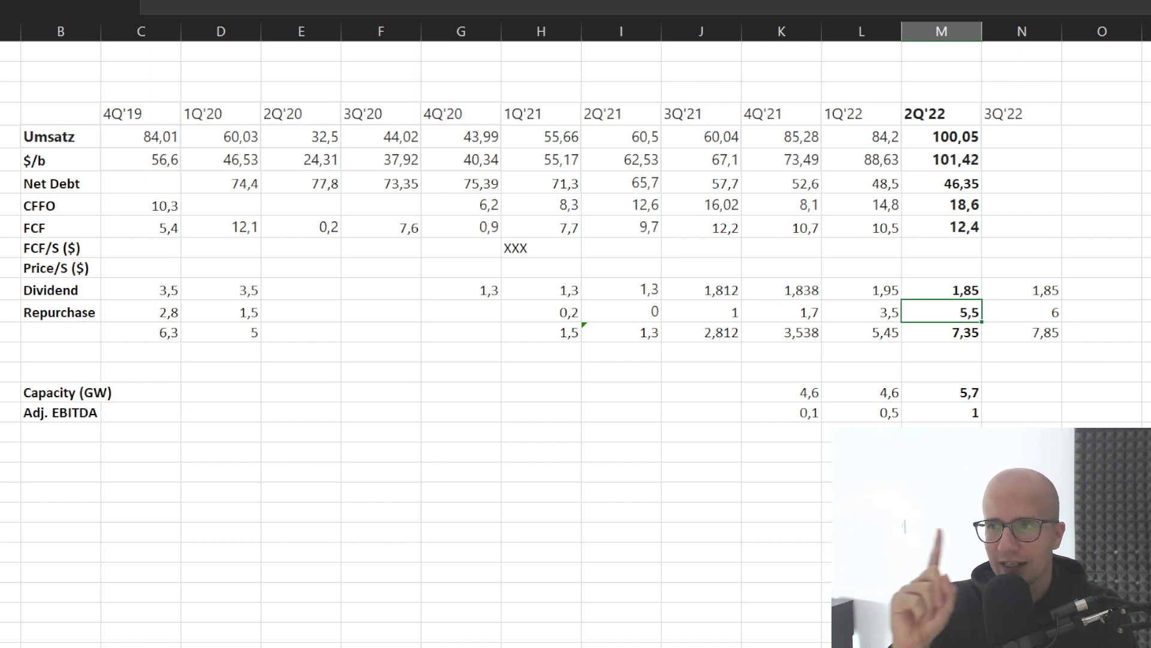
click(942, 290)
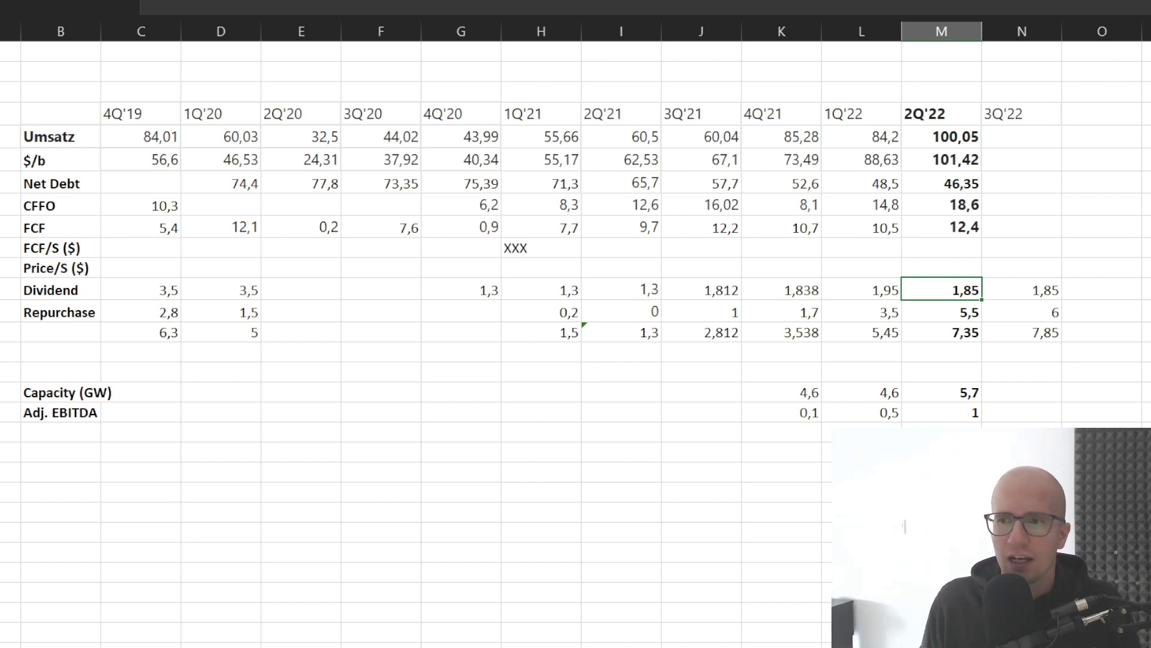
Compare the 2Q'22 operating cash flow with the combined dividend and repurchase total of the same quarter
key(Up)
key(Up)
key(Up)
key(Up)
key(Up)
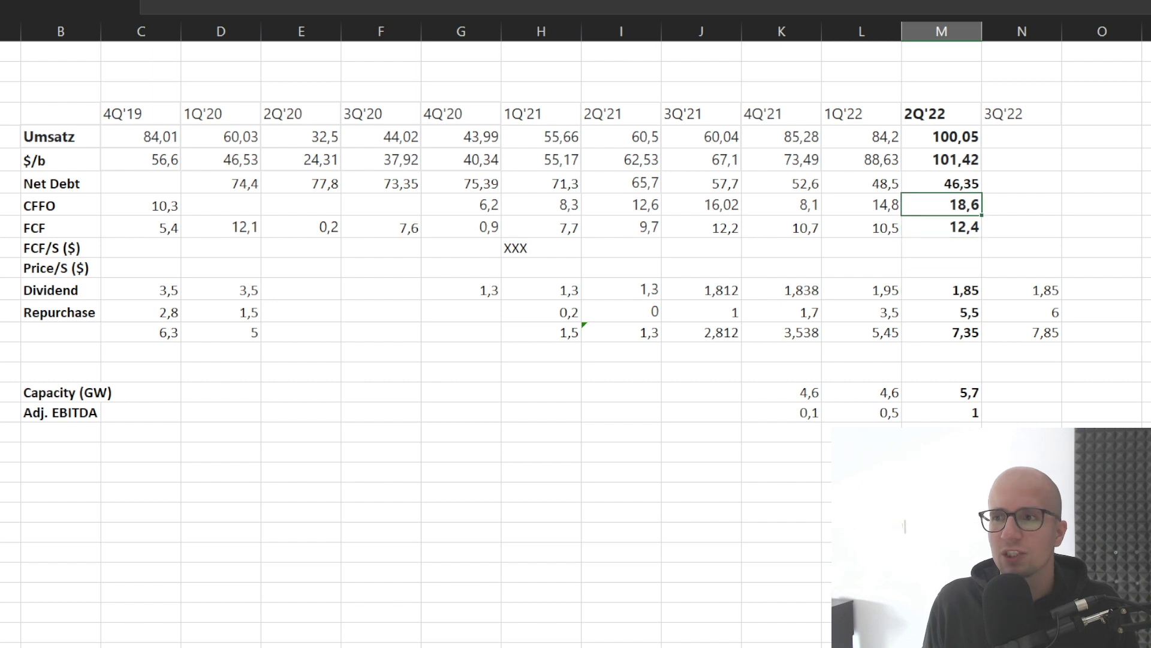
key(Down)
key(Down)
key(Down)
key(Down)
key(Down)
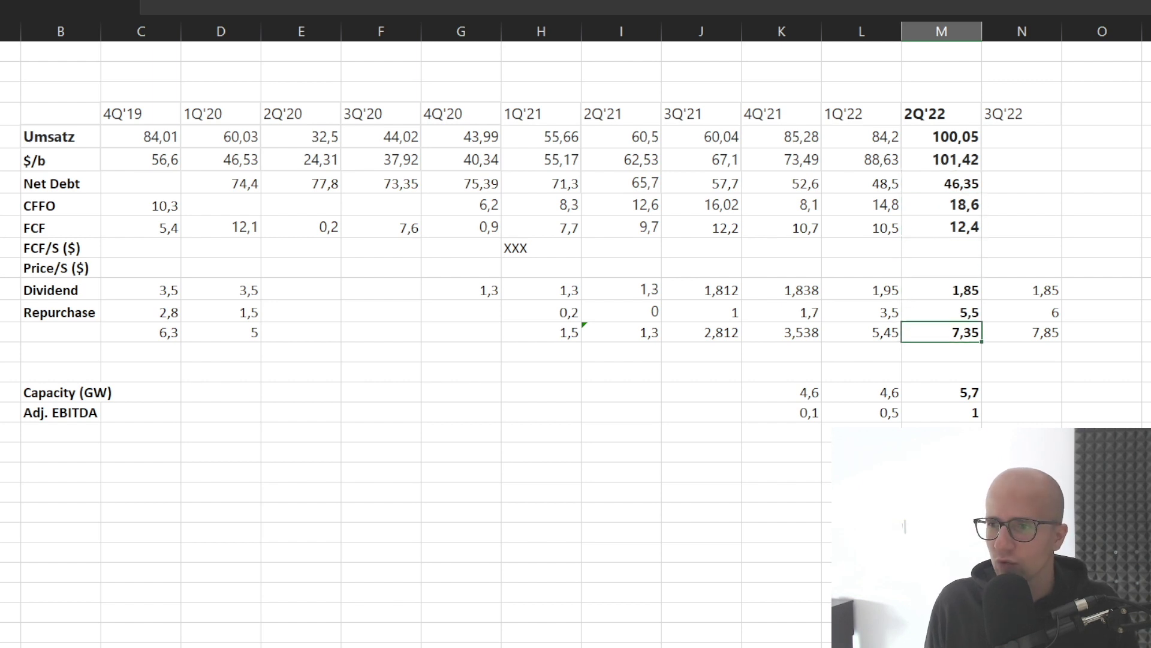
Switch to the Shell quarterly results PDF and examine the interest expense row in the income statement on page 11
key(alt+Tab)
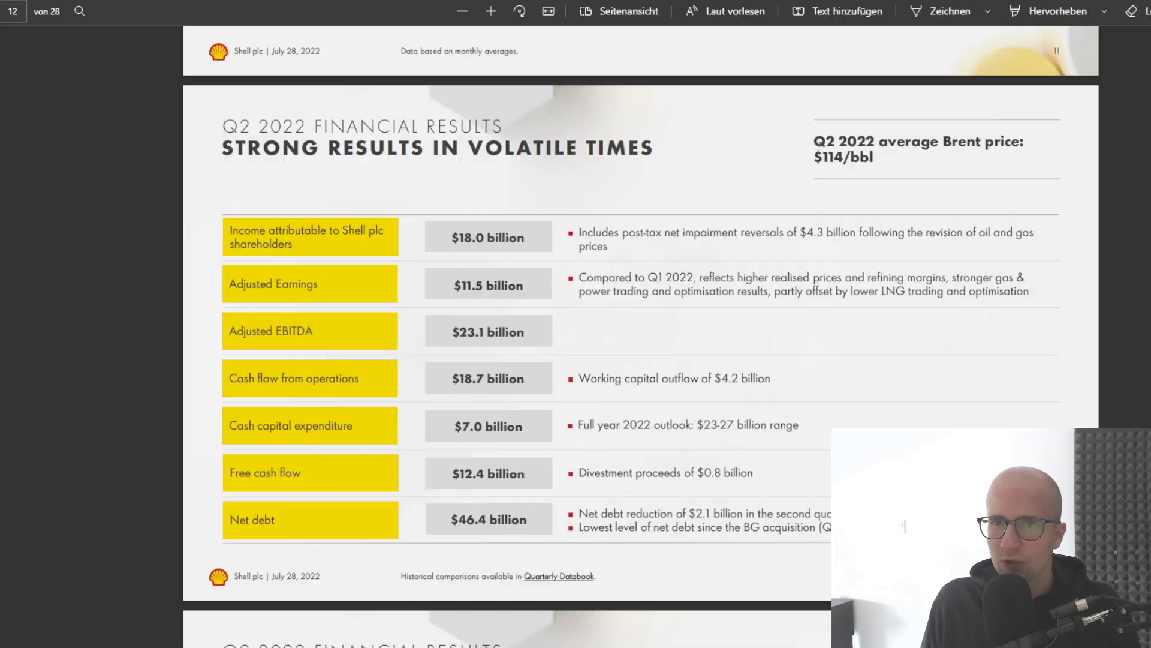
key(ctrl+Tab)
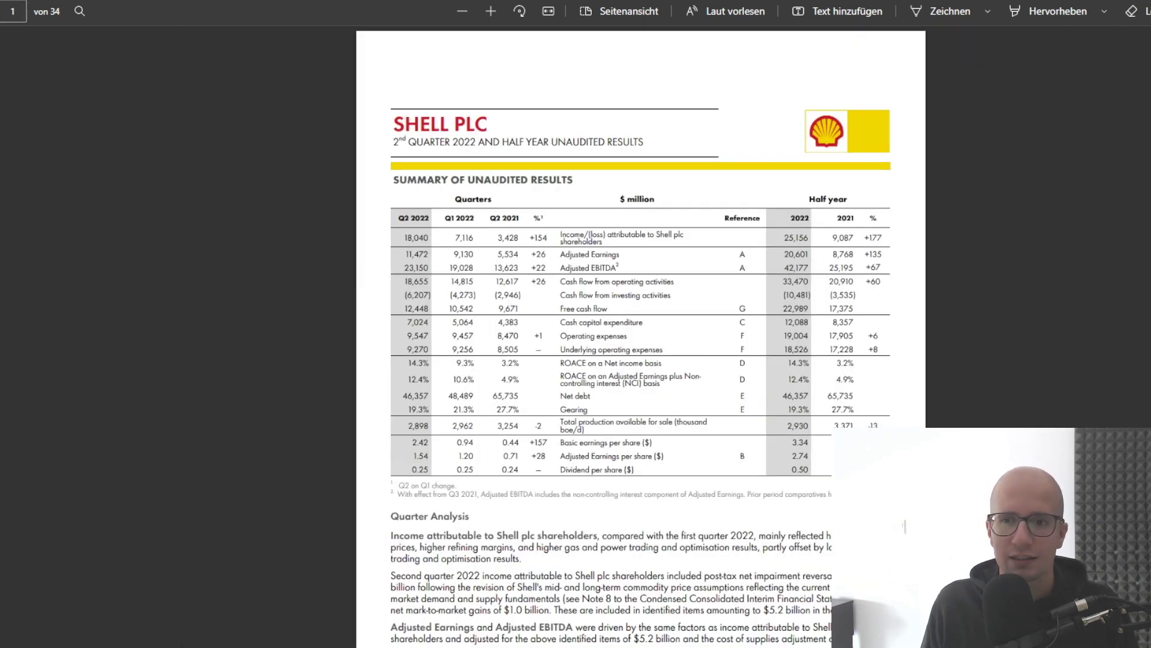
click(13, 12)
text(11)
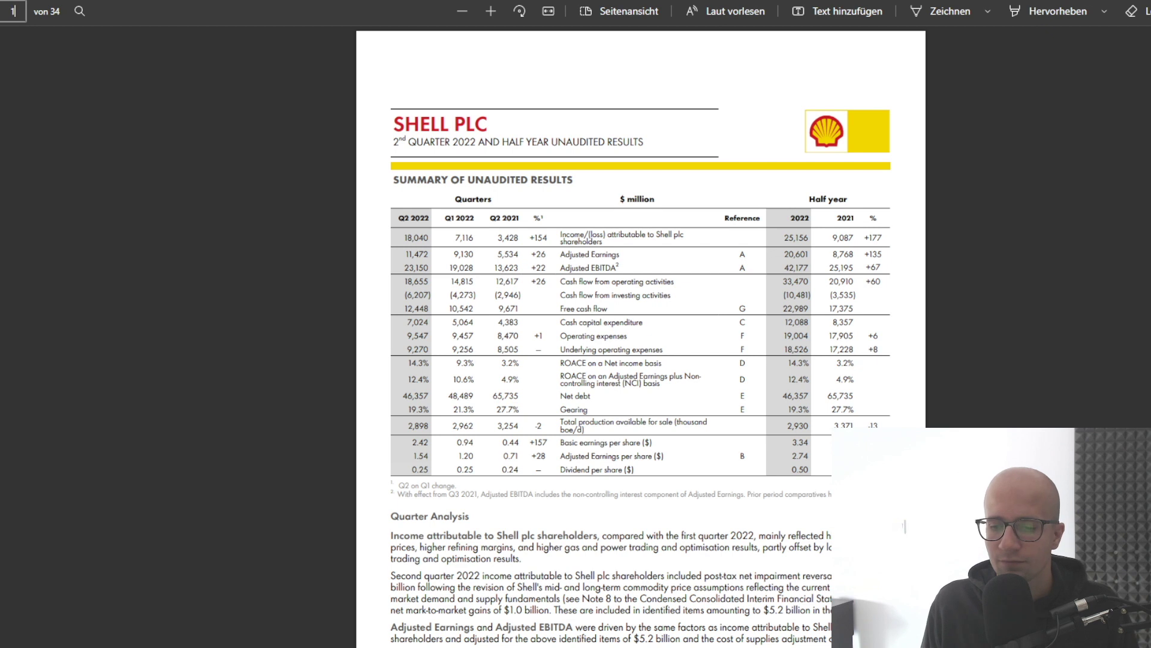
key(Return)
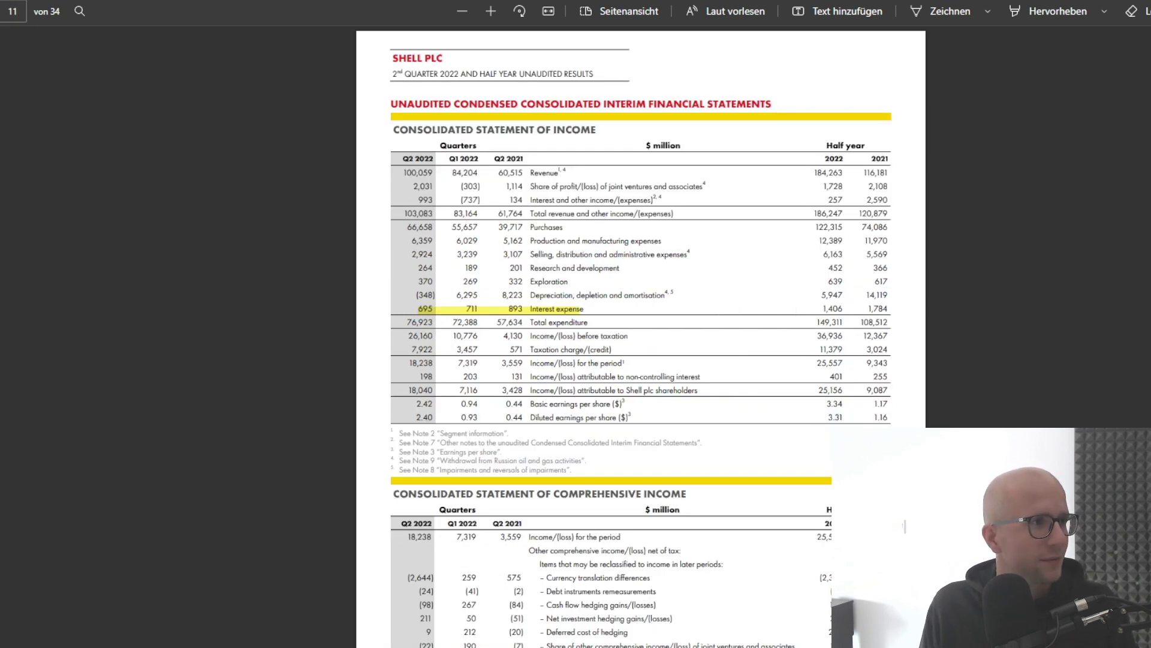
click(490, 11)
click(490, 11)
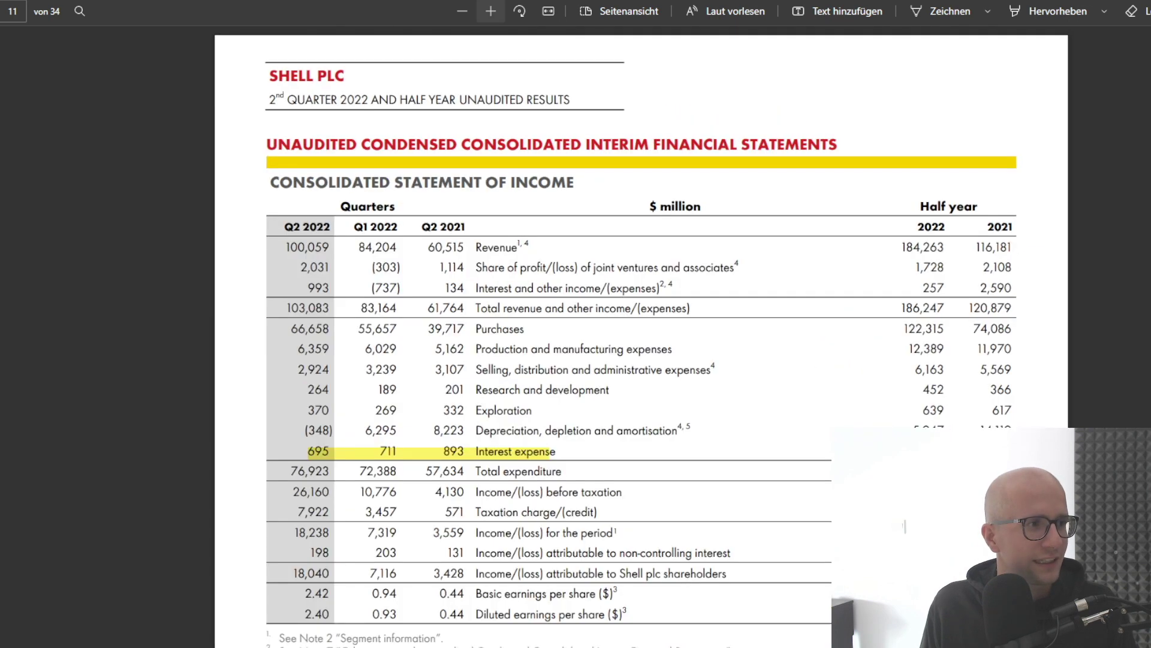
scroll(641, 336, down, 3)
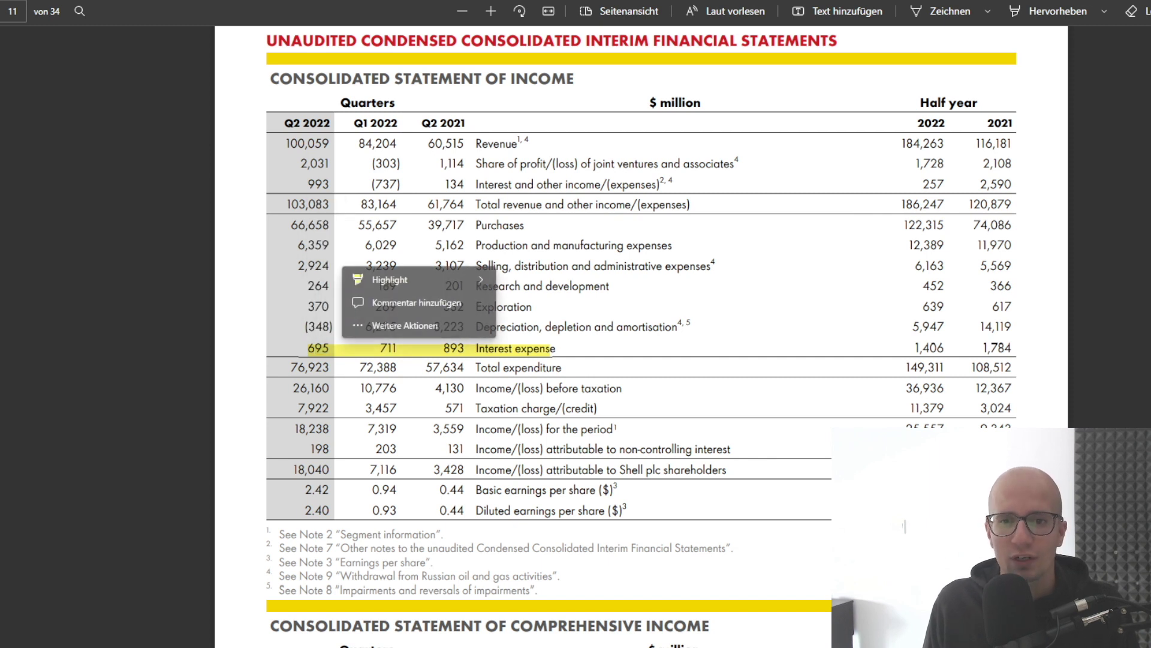
key(Escape)
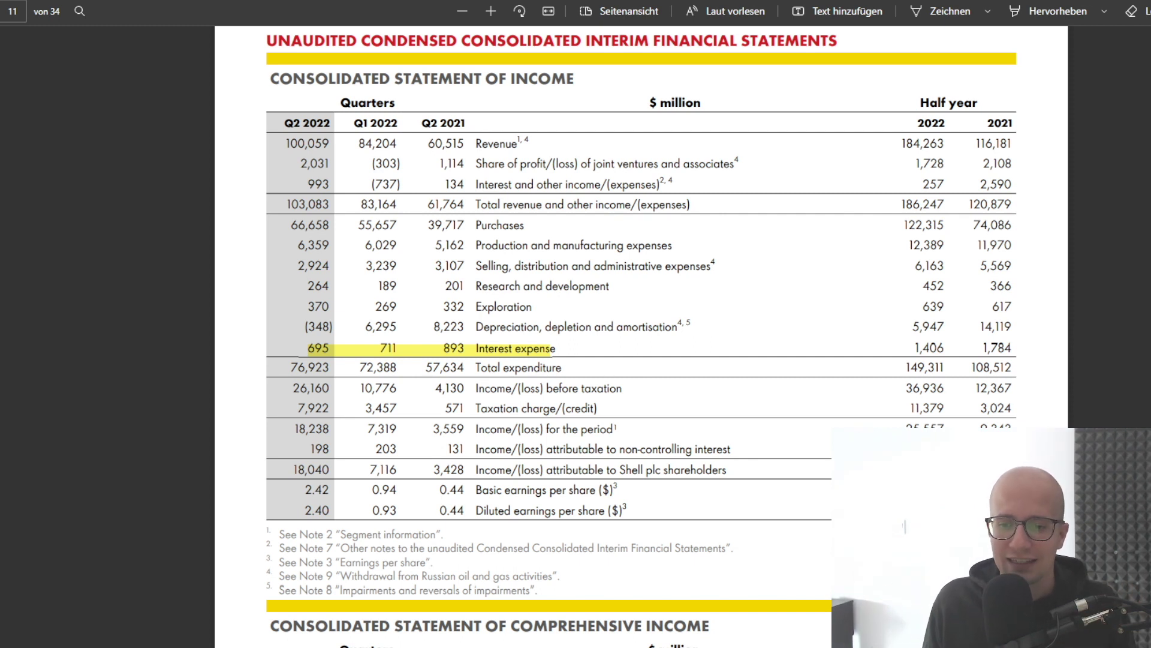
Back in the spreadsheet, label the row below the dividend and repurchase totals "Zinsen" and enter 1,2 for 4Q'19
key(alt+Tab)
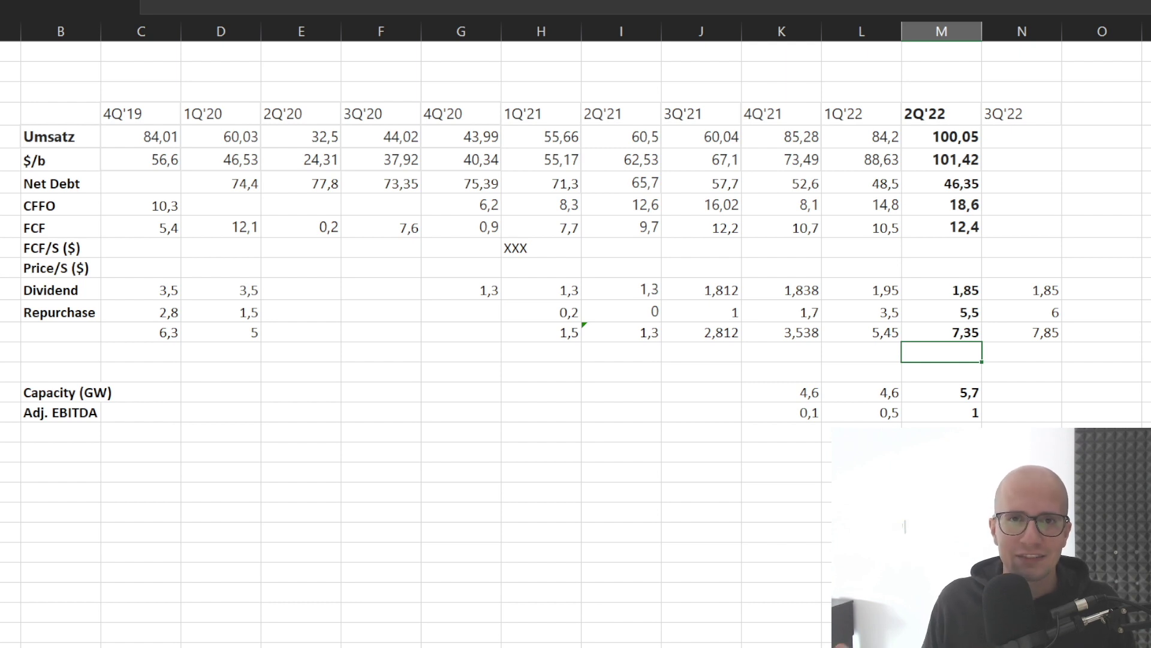
click(862, 291)
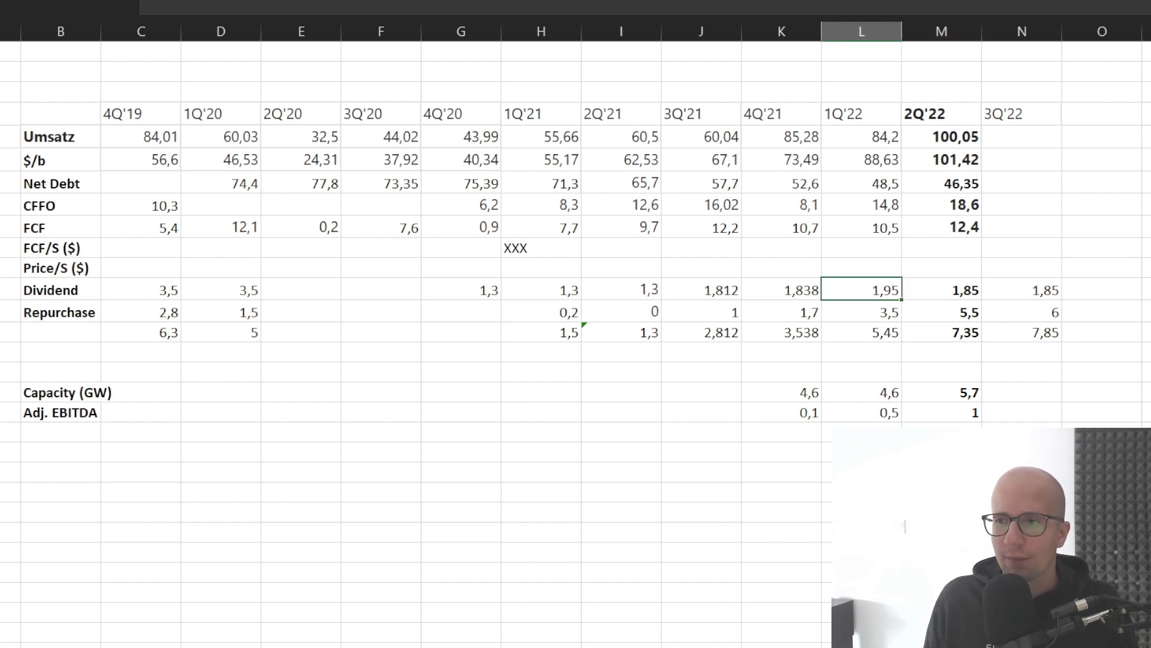
click(1102, 248)
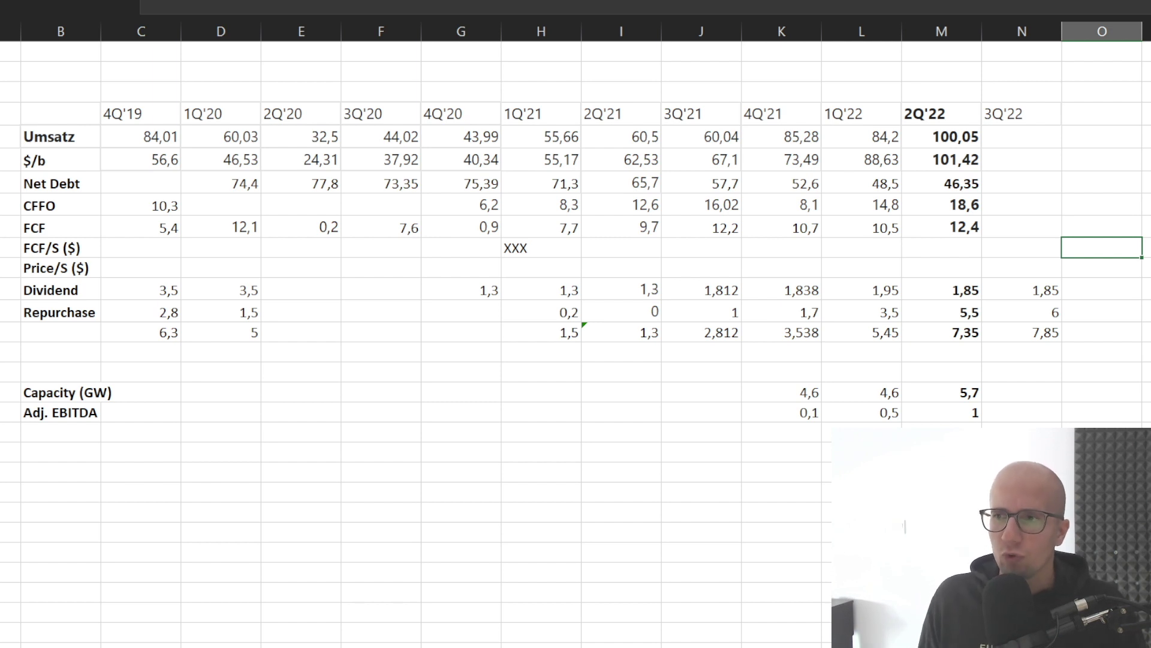
click(1022, 182)
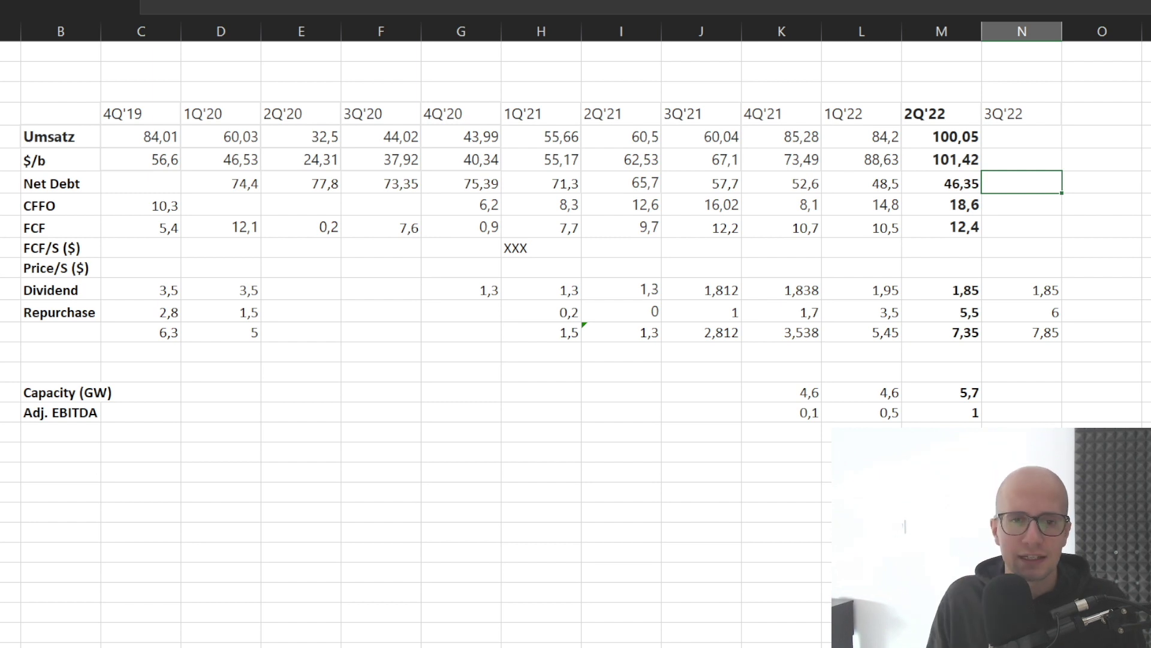
click(60, 351)
text(Zinsen)
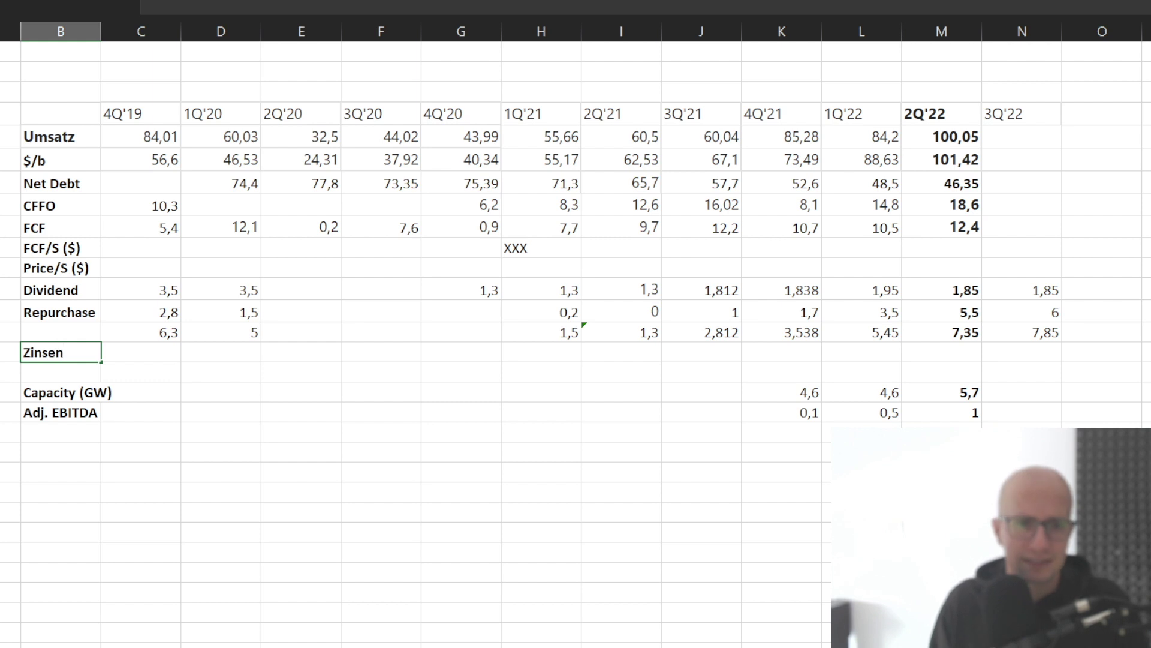
key(BackSpace)
key(BackSpace)
key(BackSpace)
text(sen)
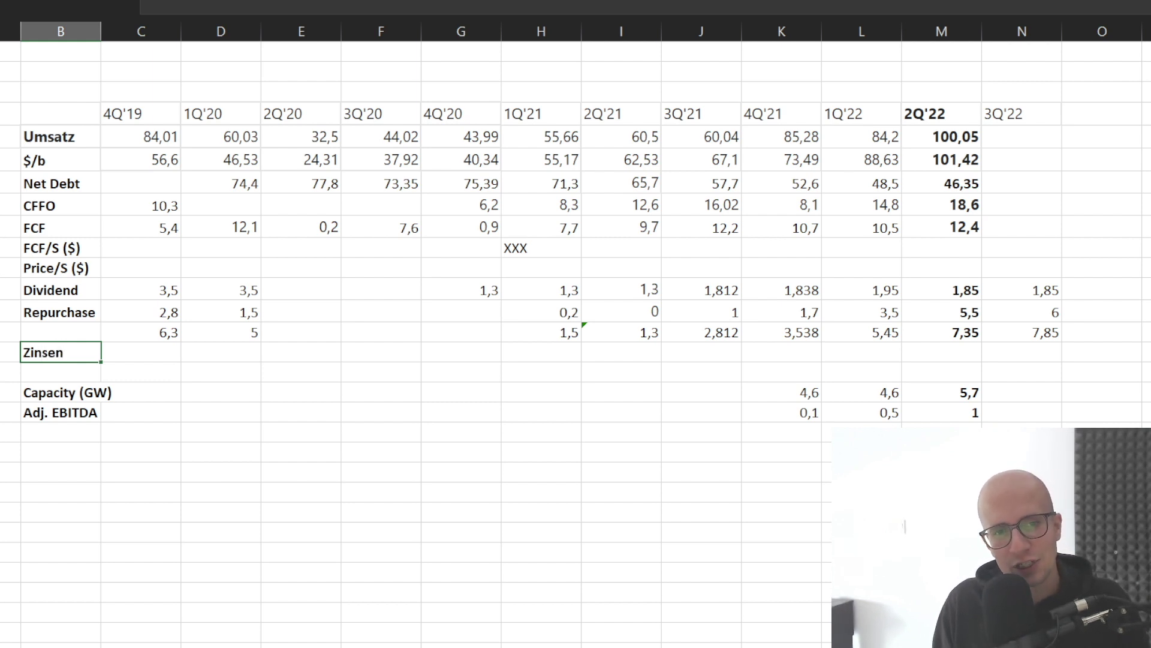
key(Tab)
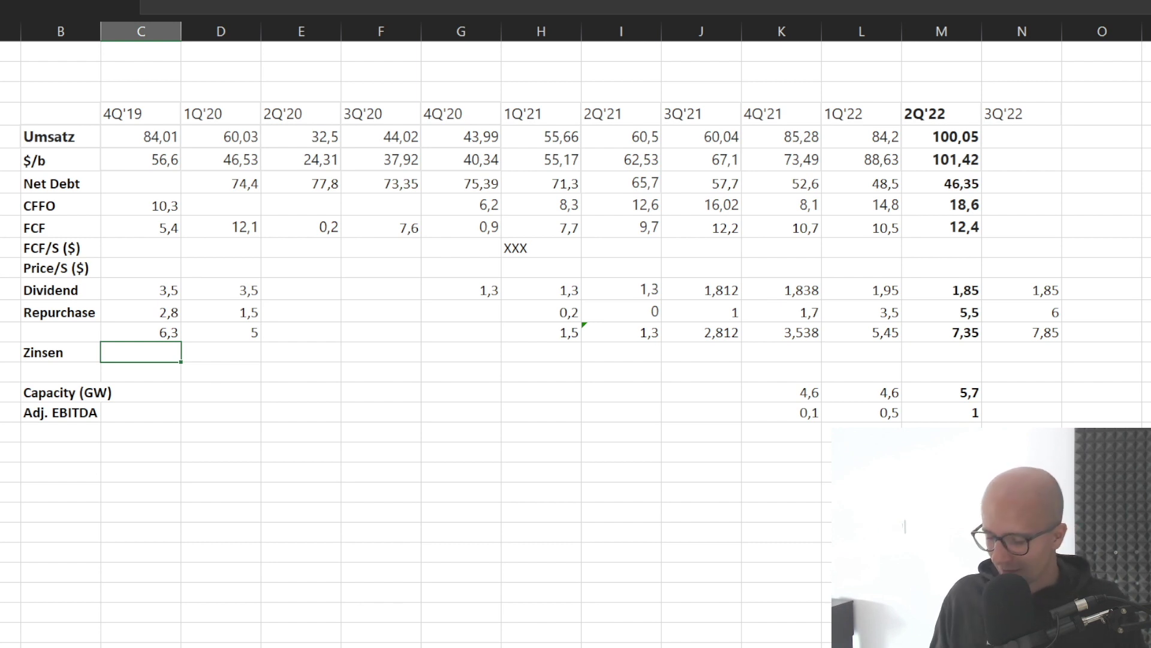
text(1,2)
key(Tab)
Select the 1Q'21 cell in the Zinsen row and check the interest expense figures in the Shell quarterly results PDF
key(Tab)
key(Tab)
key(Tab)
key(Tab)
key(Tab)
key(Tab)
key(Tab)
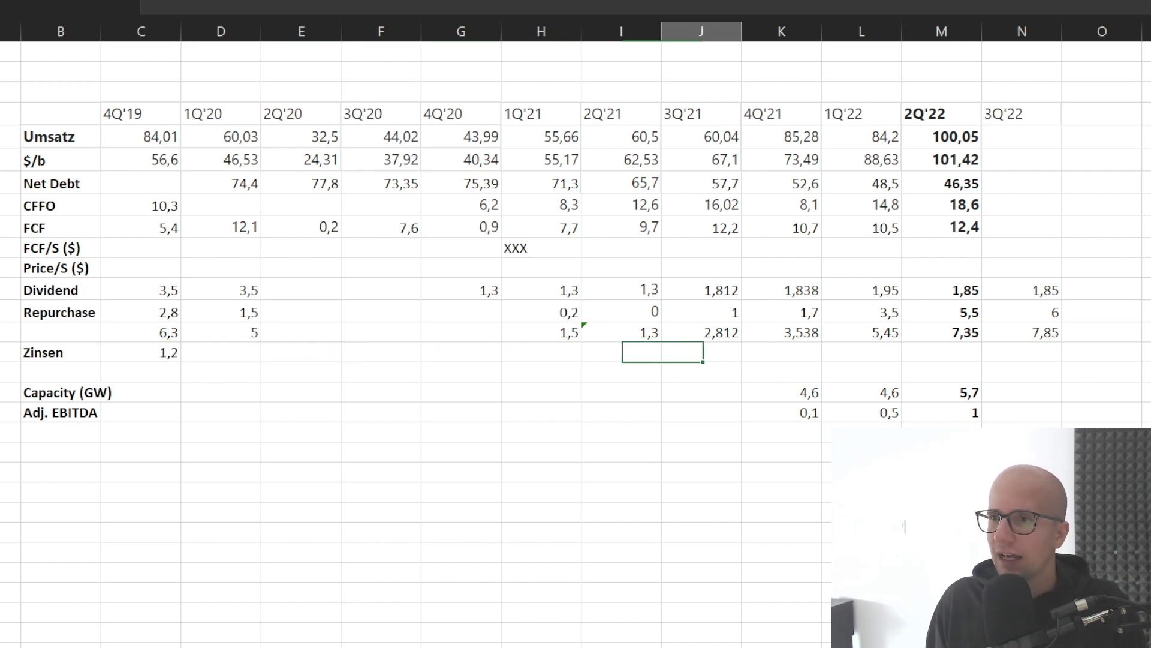
key(Left)
key(Left)
key(Left)
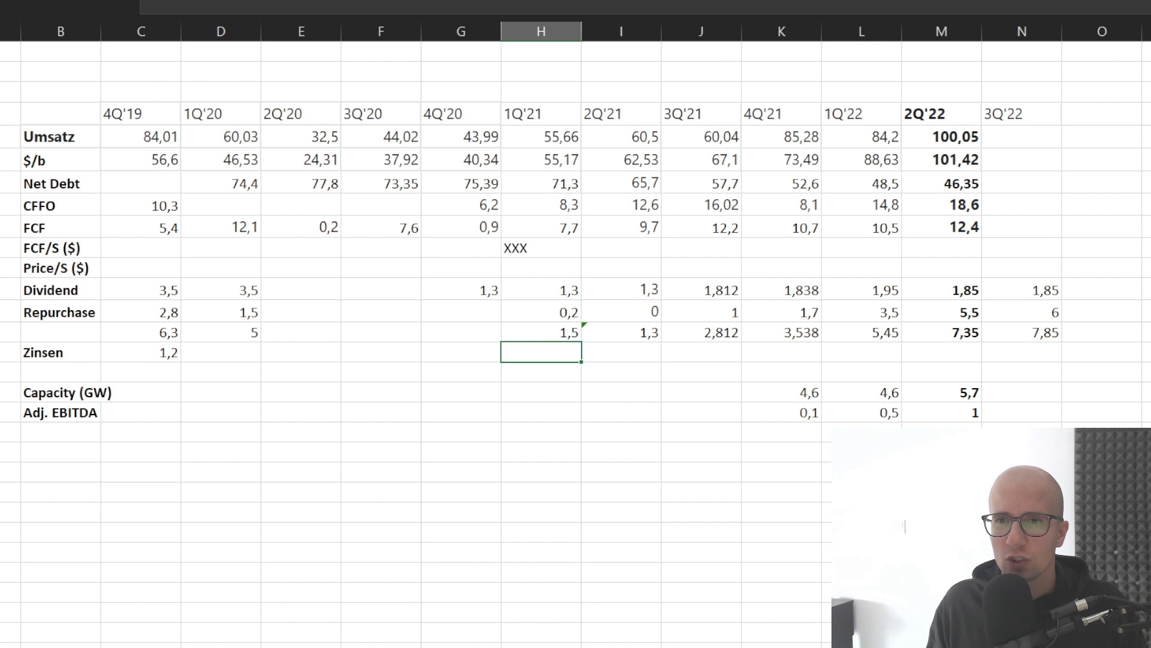
key(alt+Tab)
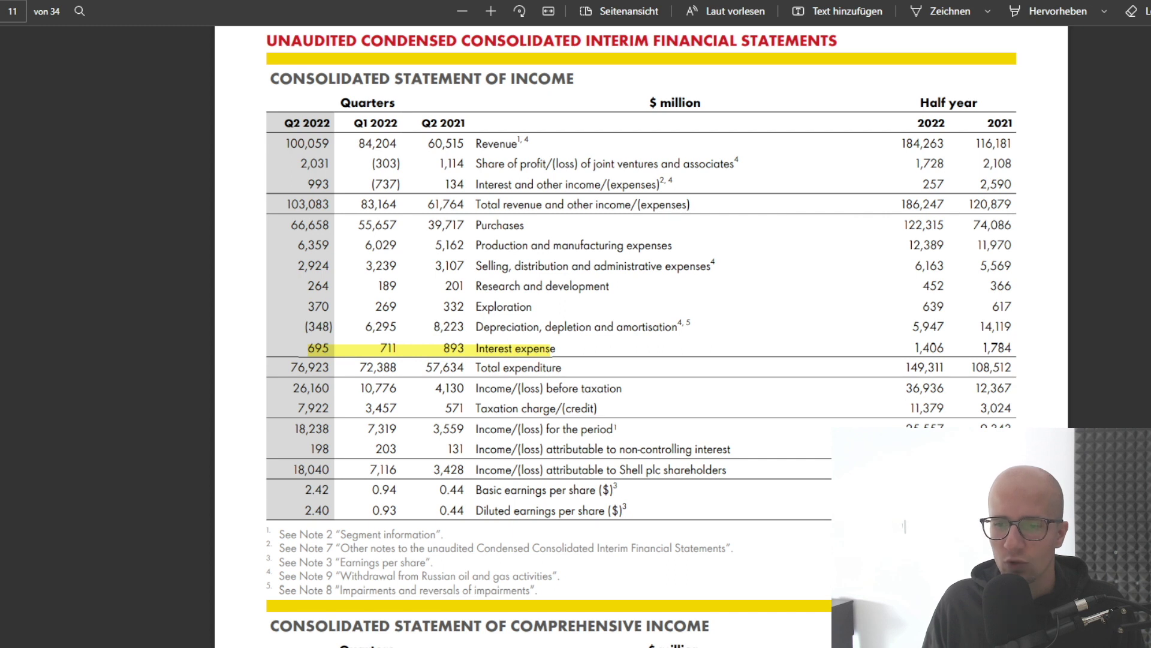
Back in the spreadsheet, enter 0,9 as the Zinsen value for 1Q'21
key(alt+Tab)
text(900)
key(BackSpace)
key(BackSpace)
key(BackSpace)
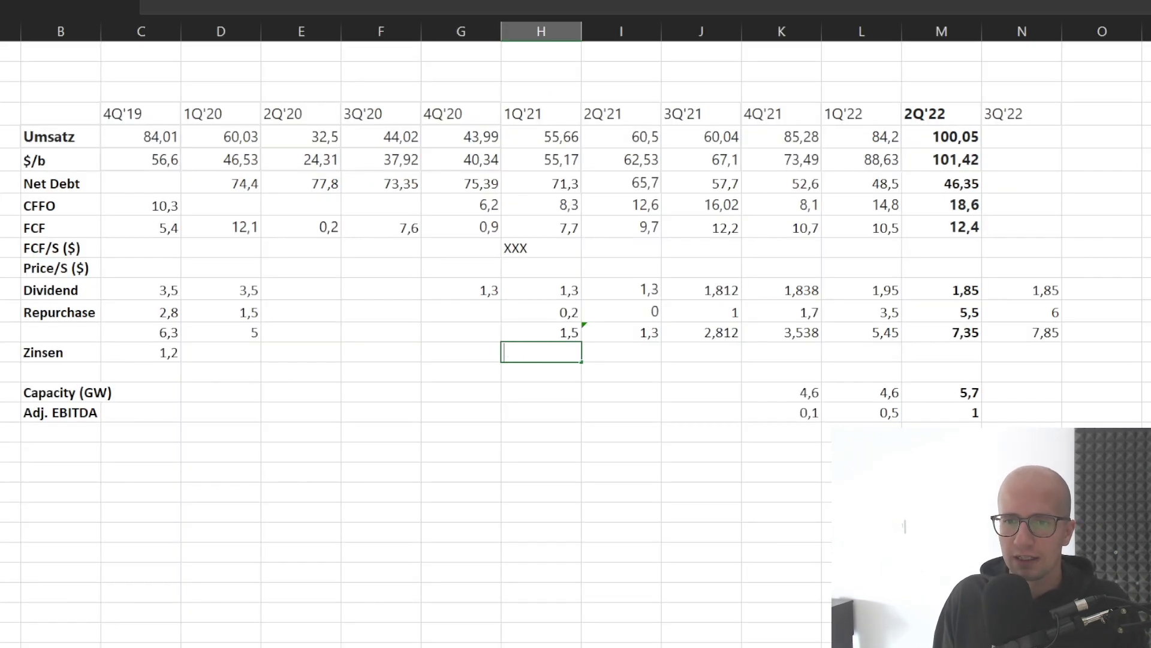
text(0,9)
Enter 0,7 as the Zinsen value for 2Q'22
key(Right)
key(Right)
key(Right)
key(Right)
key(Right)
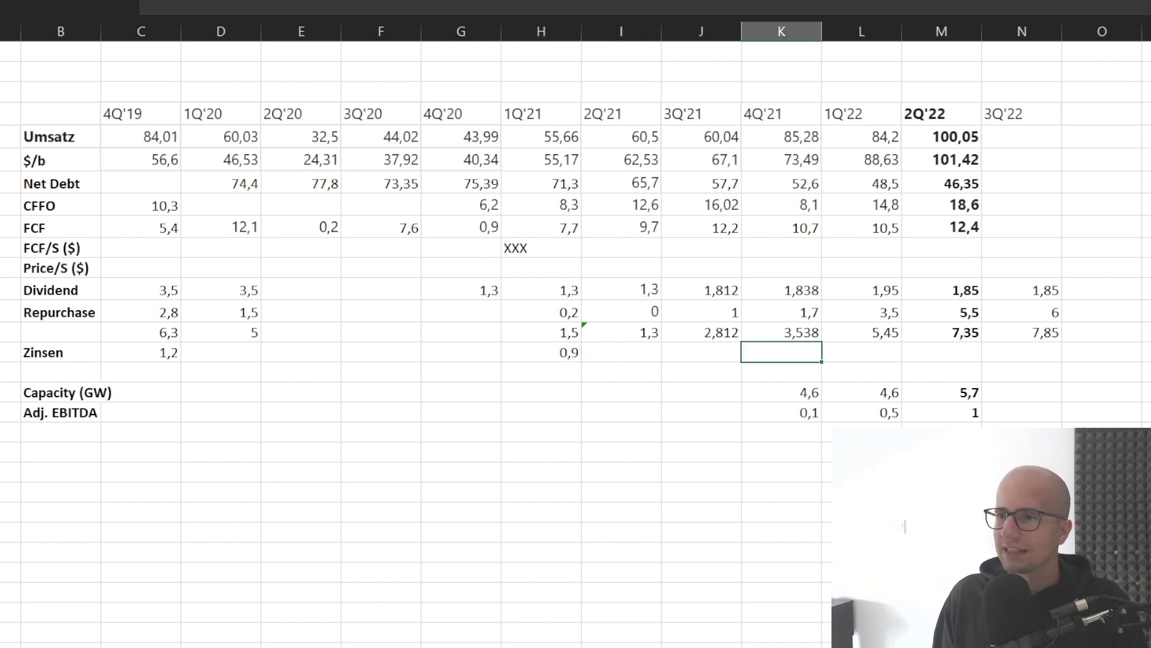
text(0,7)
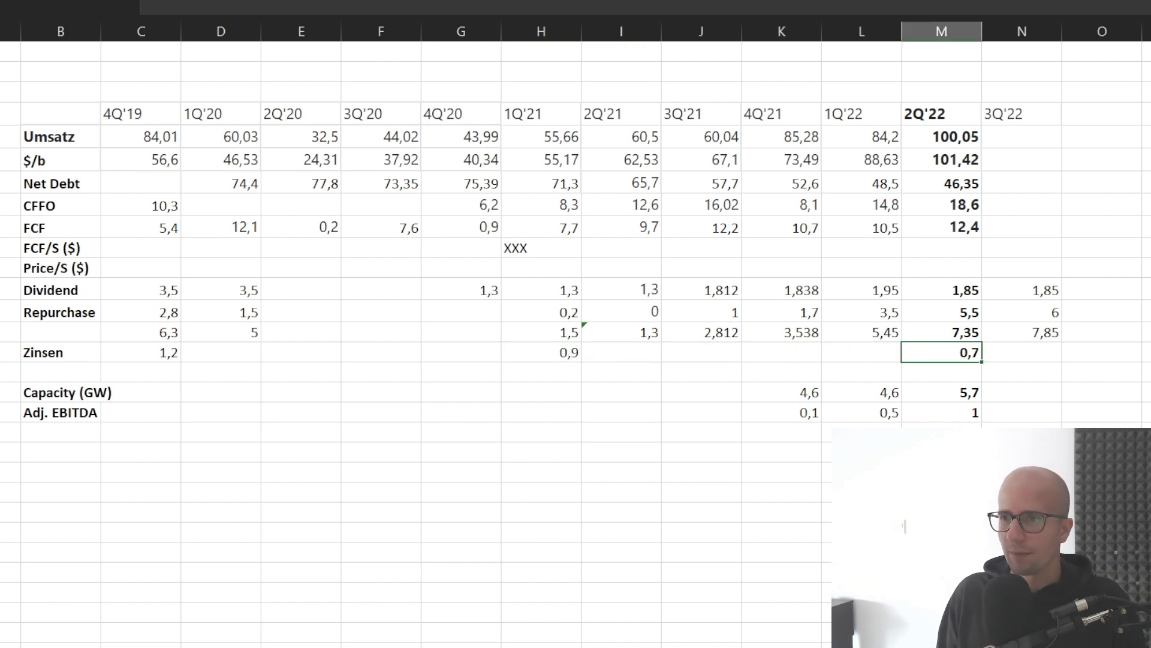
Compare the Zinsen values of 4Q'19, 1Q'21 and 2Q'22
click(541, 372)
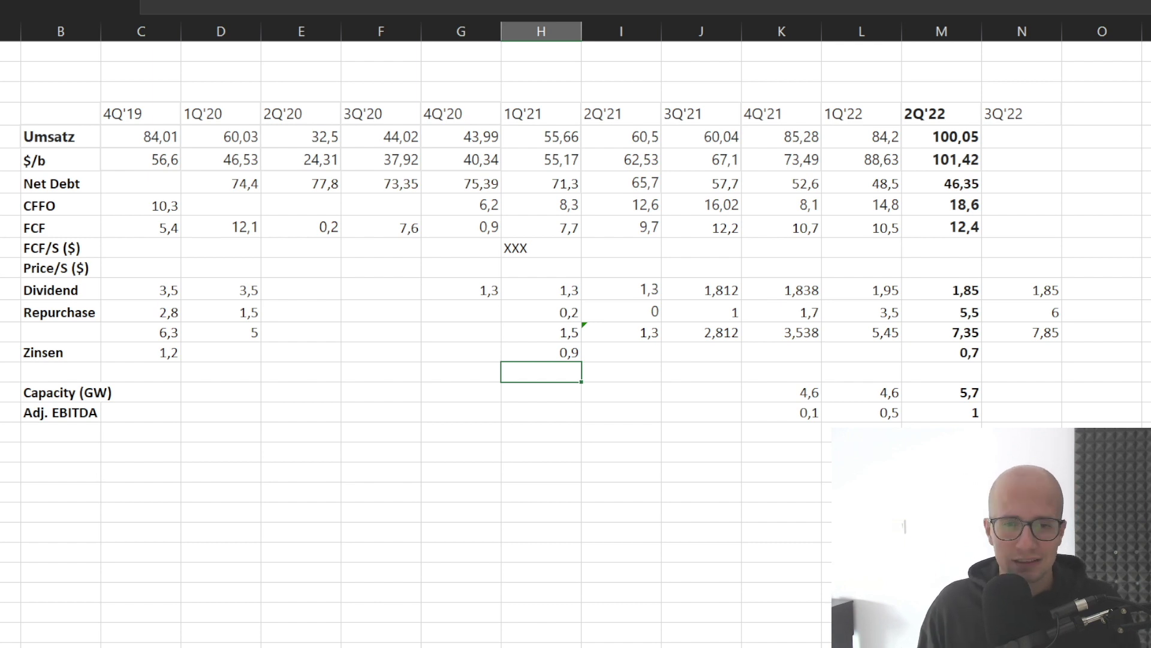
click(461, 371)
click(221, 371)
click(141, 372)
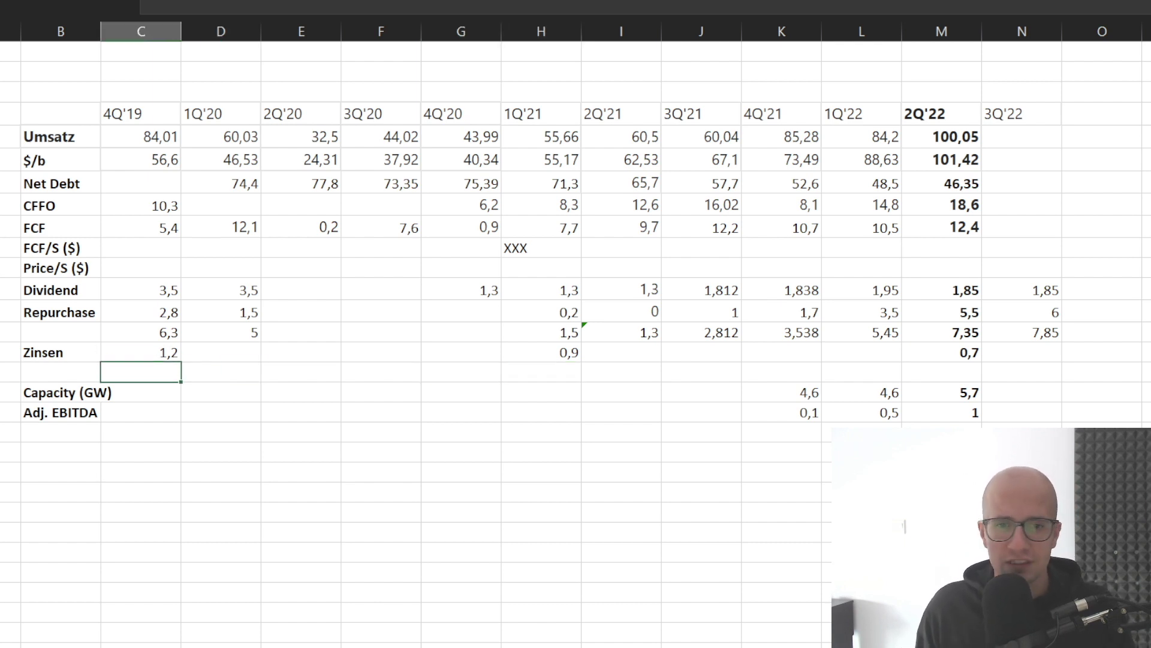
click(221, 372)
click(541, 372)
click(941, 372)
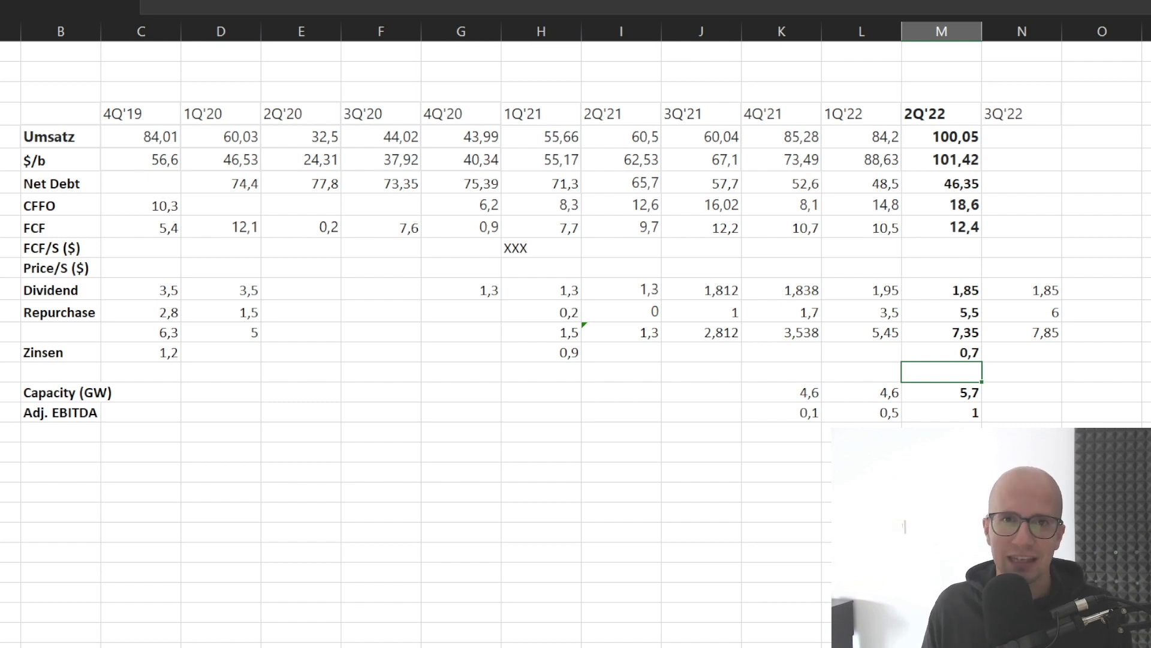
key(Right)
key(Right)
key(Left)
key(Left)
key(Up)
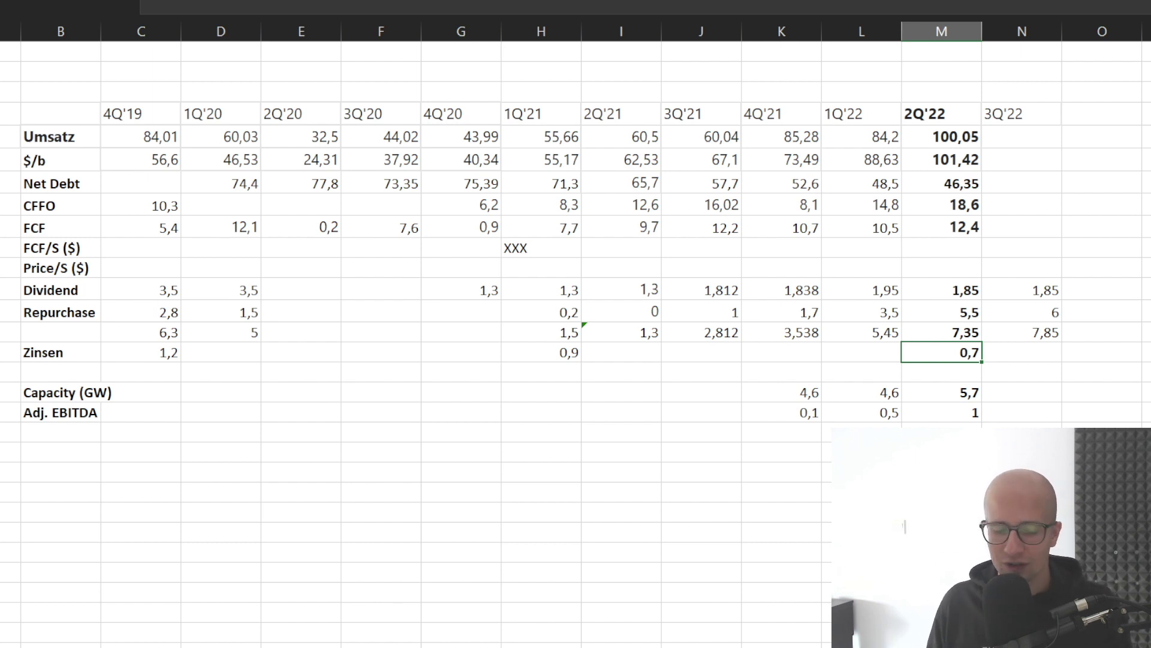
Review the 2Q'22 column from the combined dividend and repurchase total up to the oil price per barrel
key(Up)
key(Up)
key(Up)
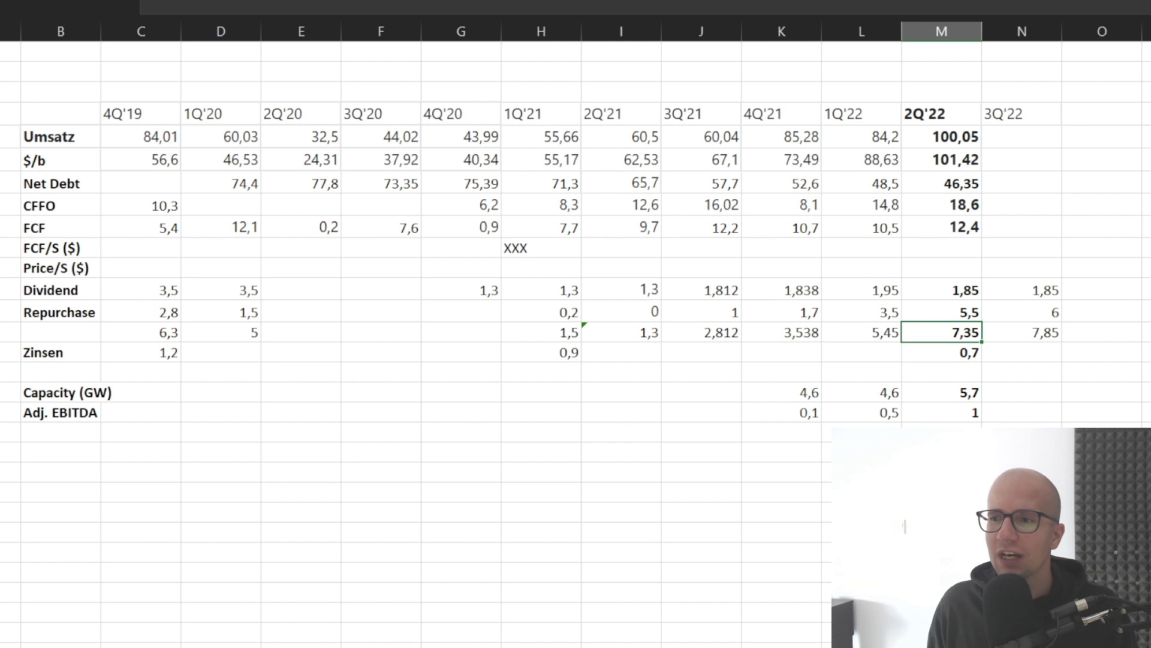
click(941, 312)
key(Up)
key(Up)
key(Up)
key(Up)
key(Up)
key(Up)
key(Up)
Examine the 3Q'22 column from the oil price row down to the planned repurchase amount
key(Right)
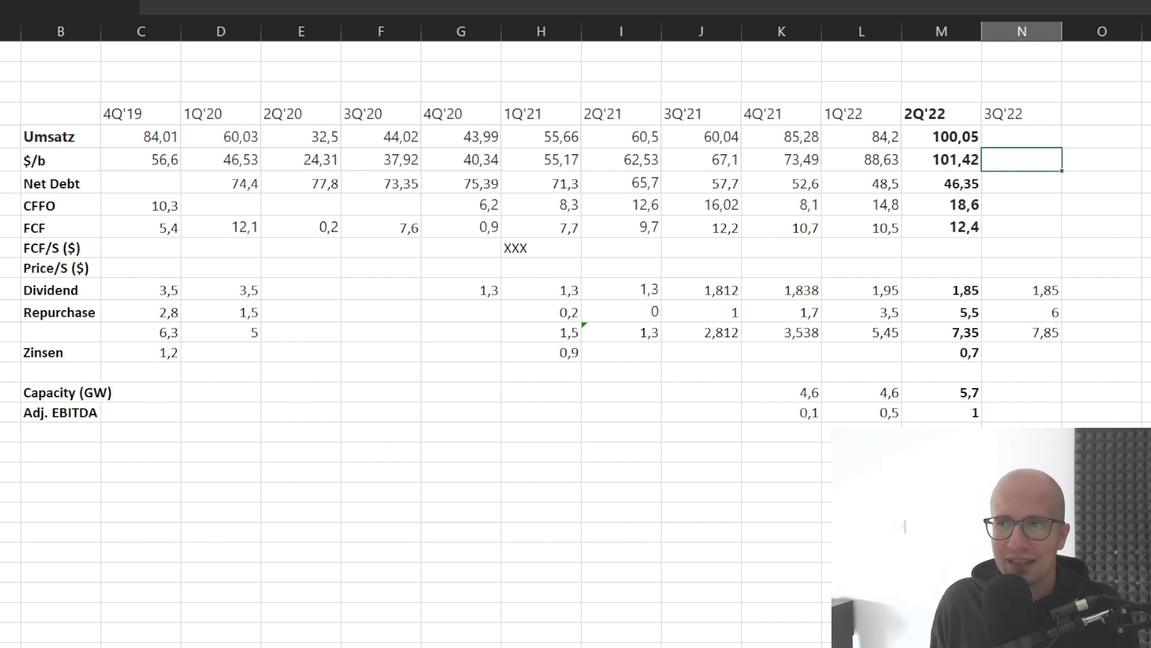
key(Down)
key(Down)
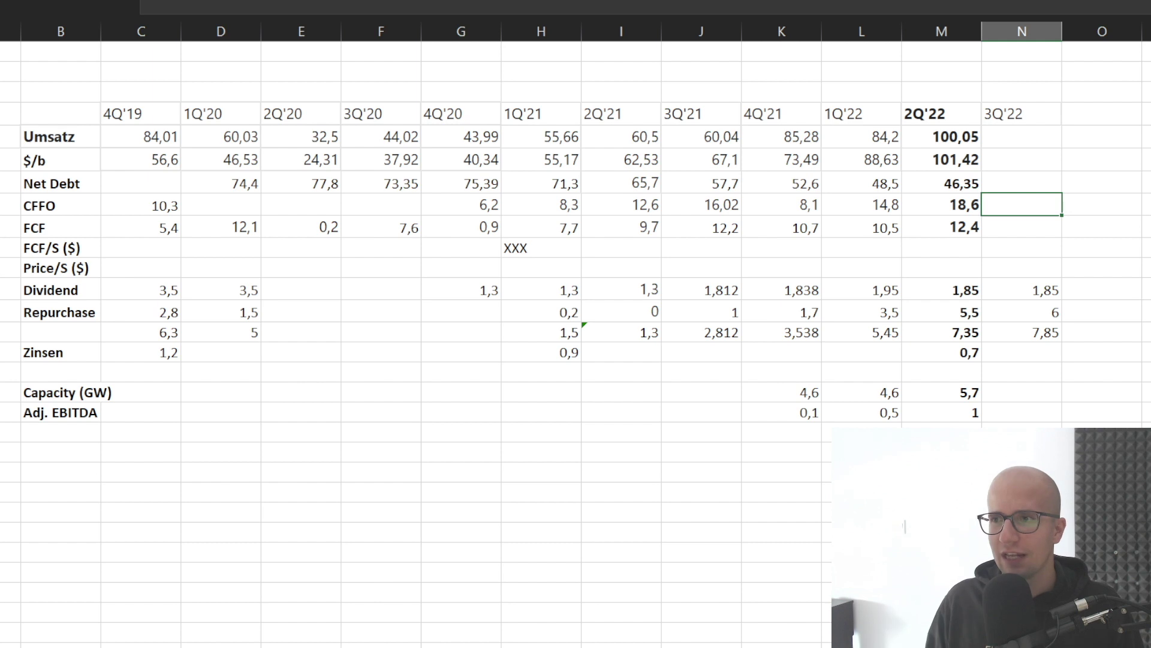
key(Down)
key(Down)
key(Down)
key(Down)
key(Down)
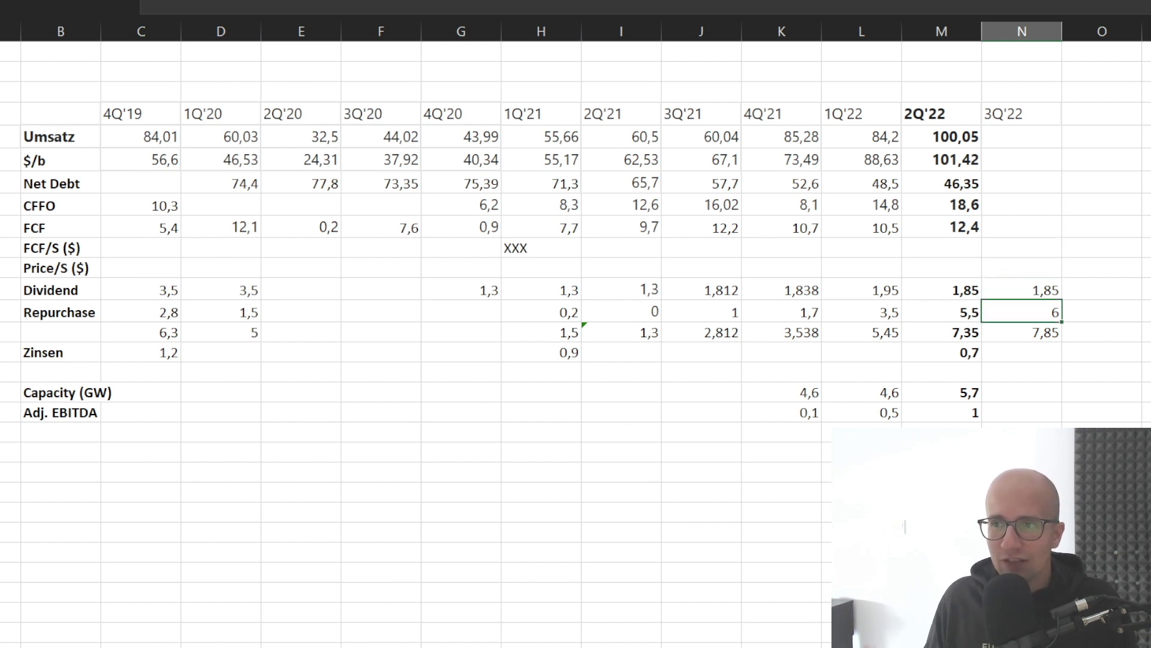
Compare the operating cash flow and free cash flow of 1Q'22 and 2Q'22
key(Up)
key(Up)
key(Up)
key(Up)
key(Up)
key(Left)
key(Left)
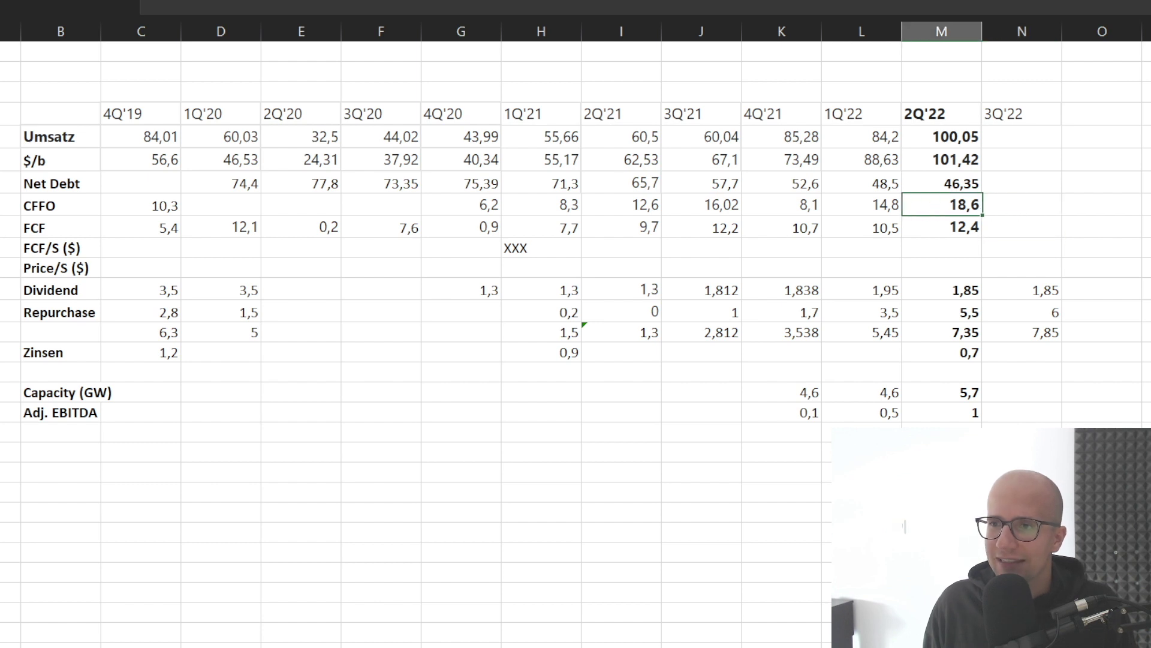
key(Down)
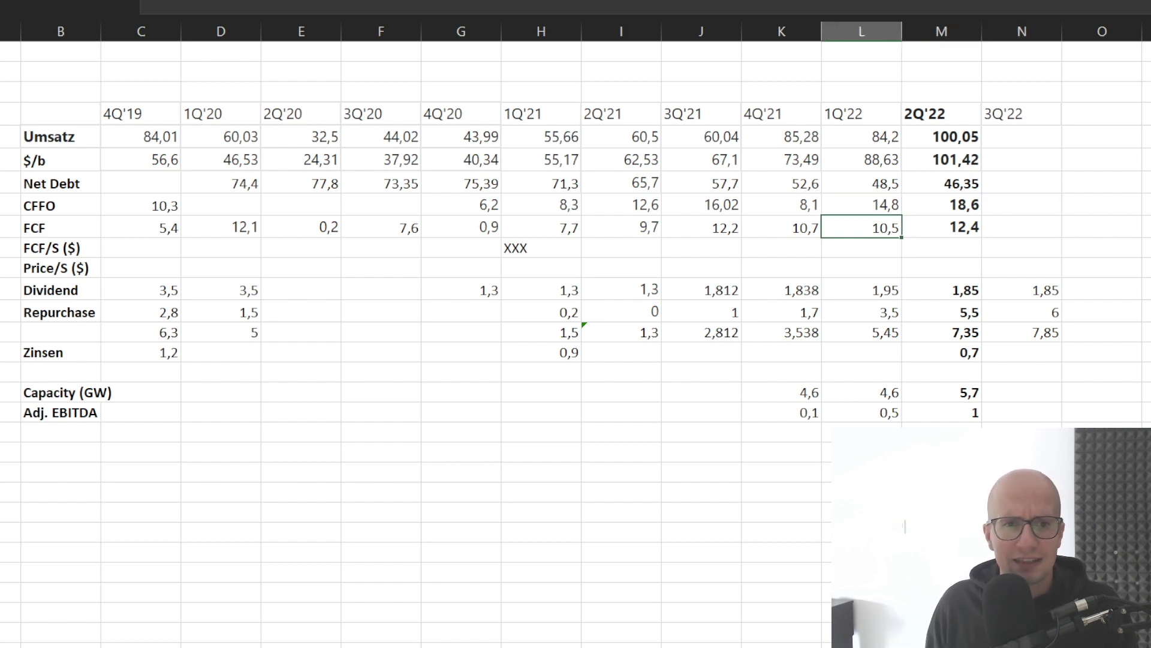
key(Up)
key(Right)
key(Down)
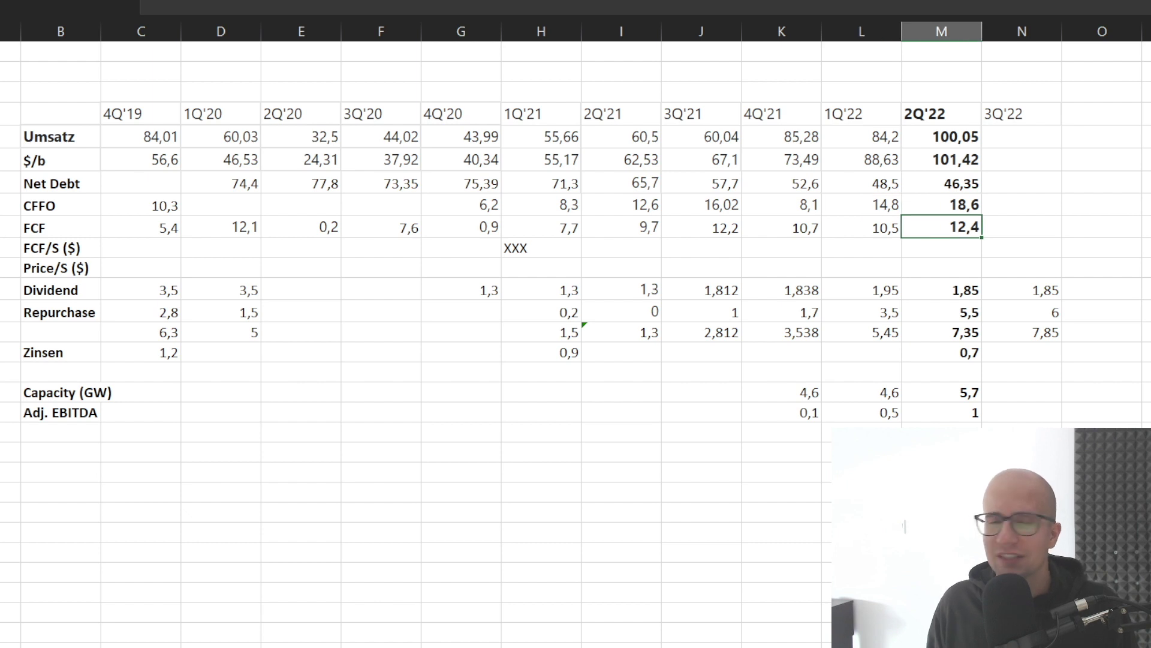
key(Up)
key(Right)
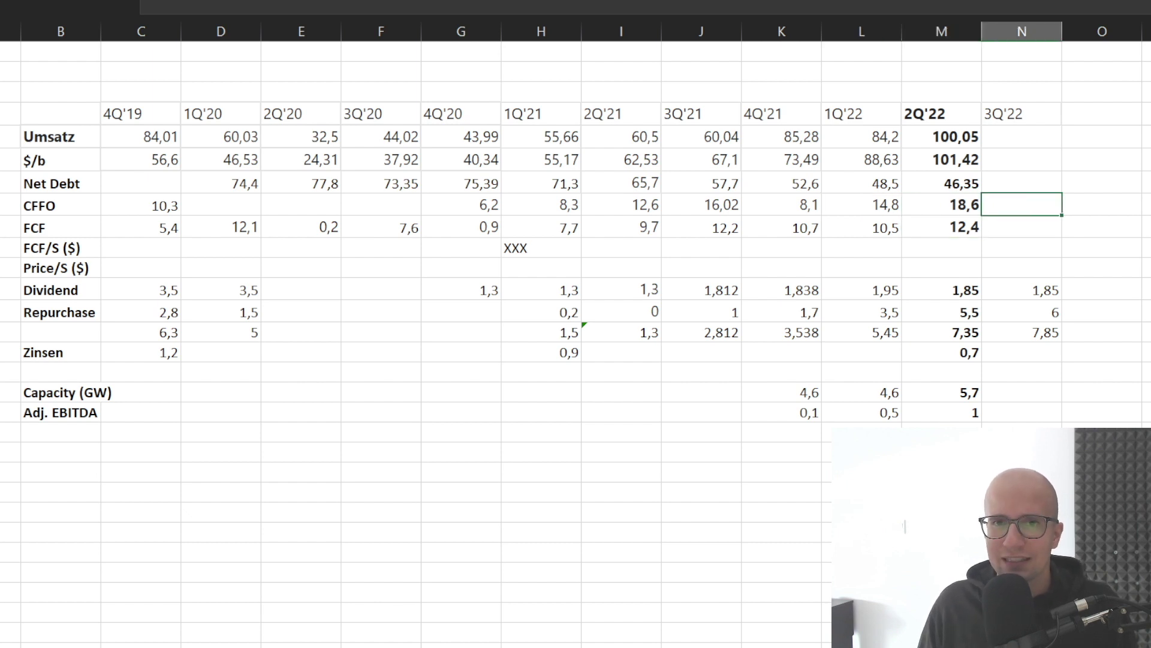
Switch to the Shell results presentation and examine the cash capital expenditure and its full-year 2022 outlook on slide 12
key(alt+Tab)
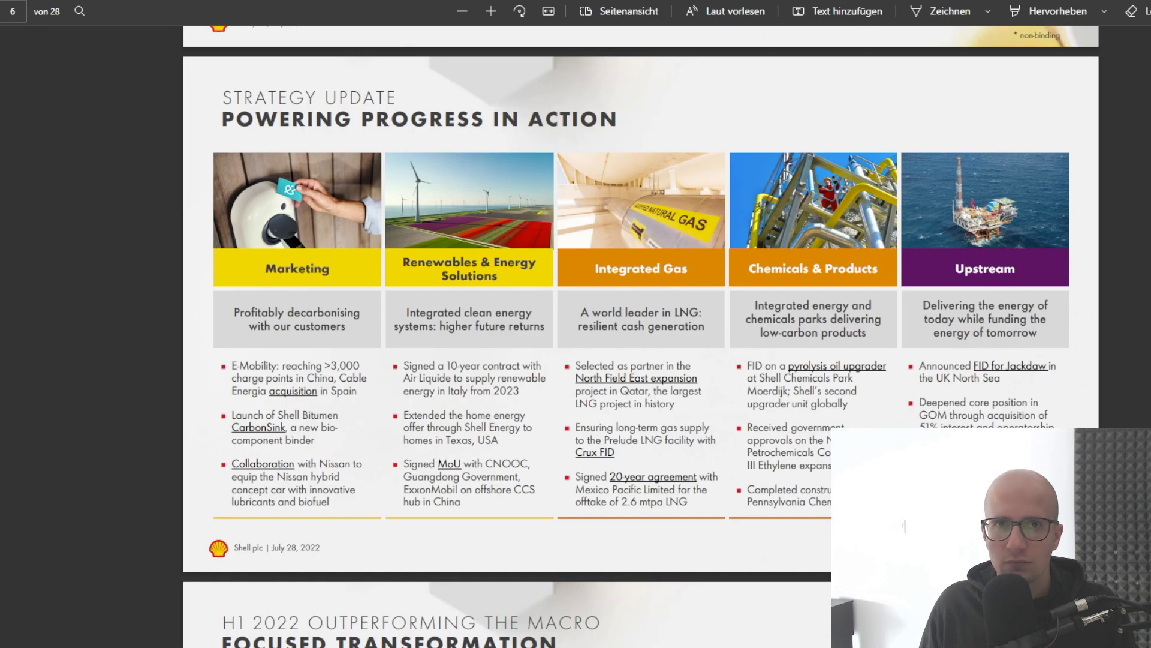
scroll(641, 336, down, 20)
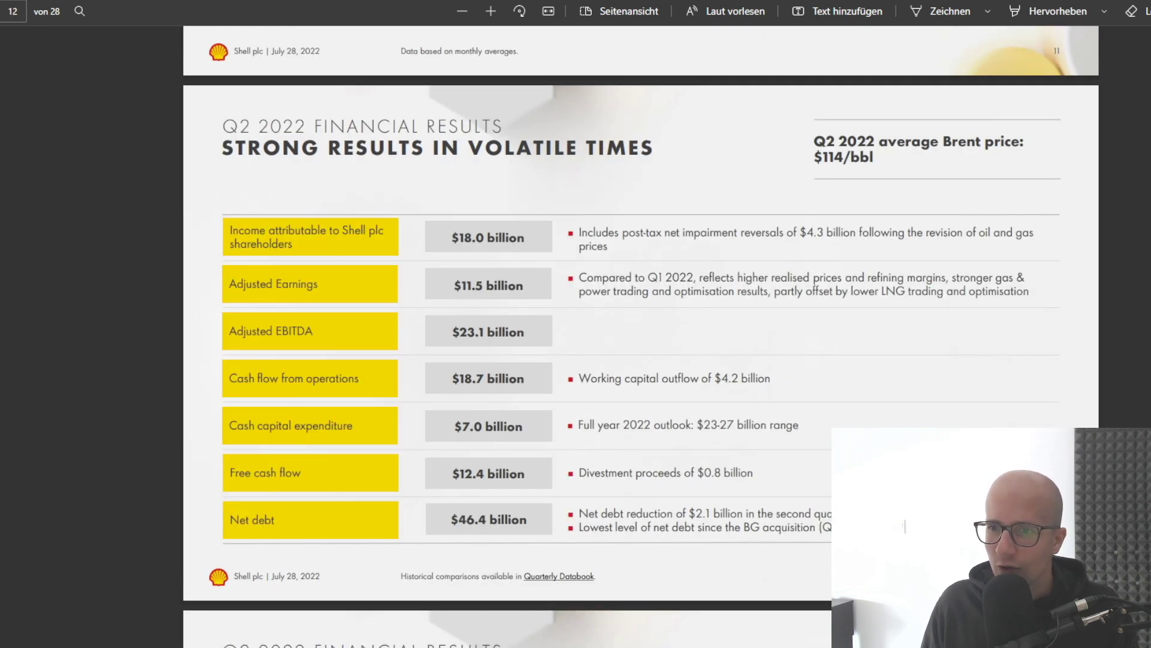
scroll(641, 336, down, 2)
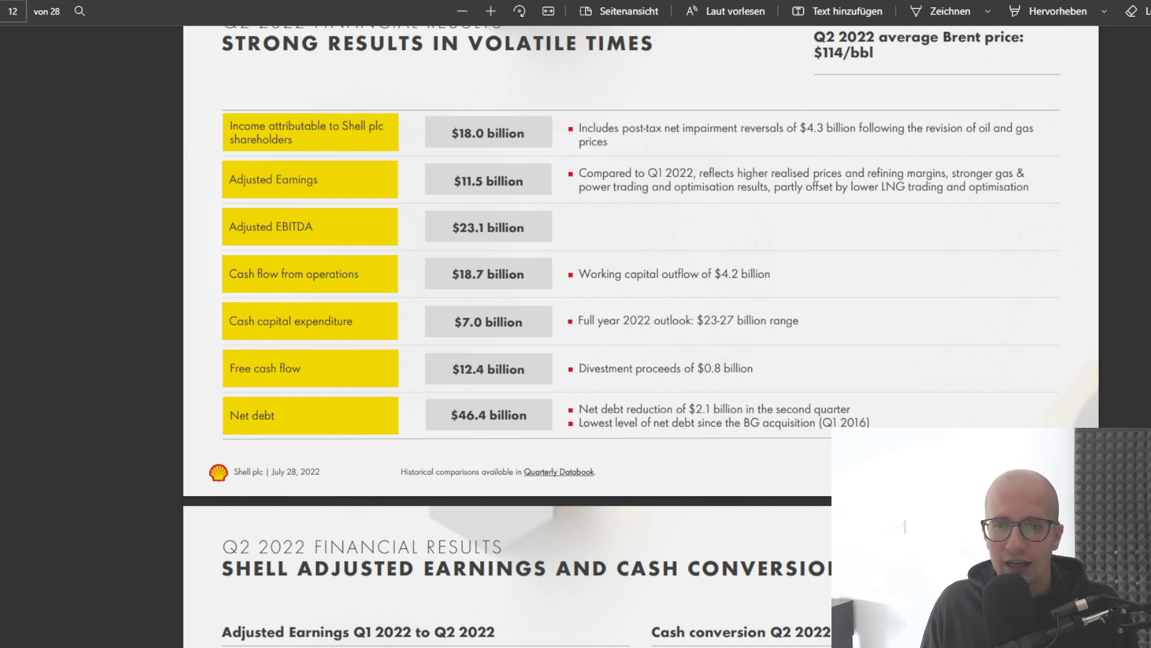
drag(453, 322, 523, 322)
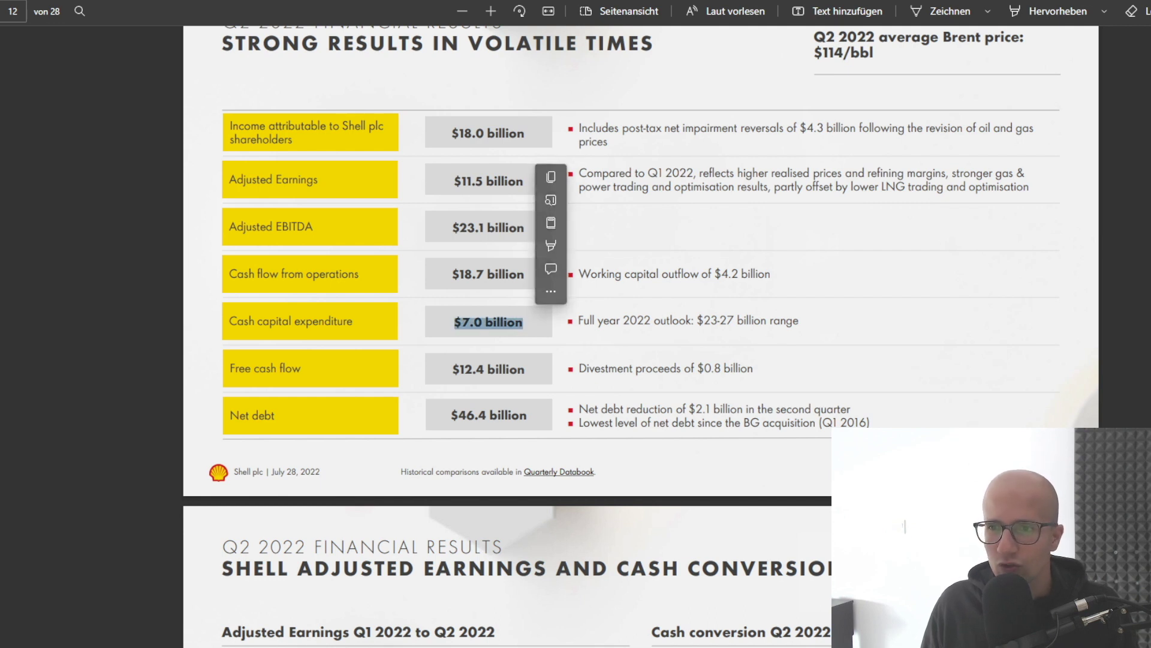
click(523, 322)
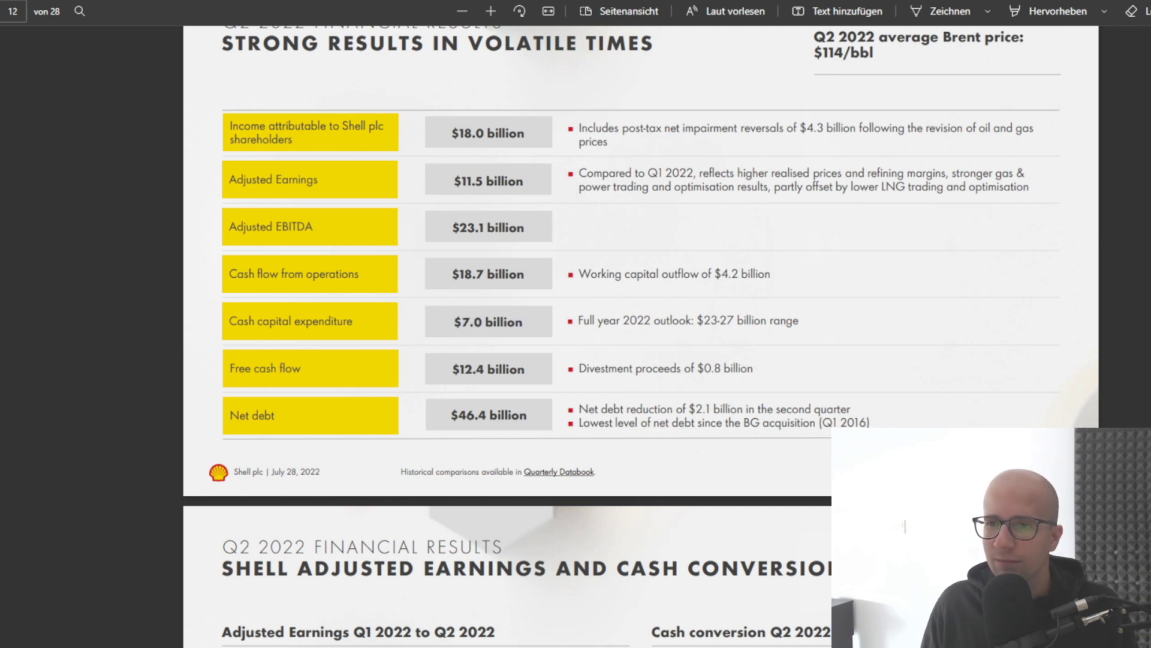
drag(703, 322, 748, 321)
click(748, 322)
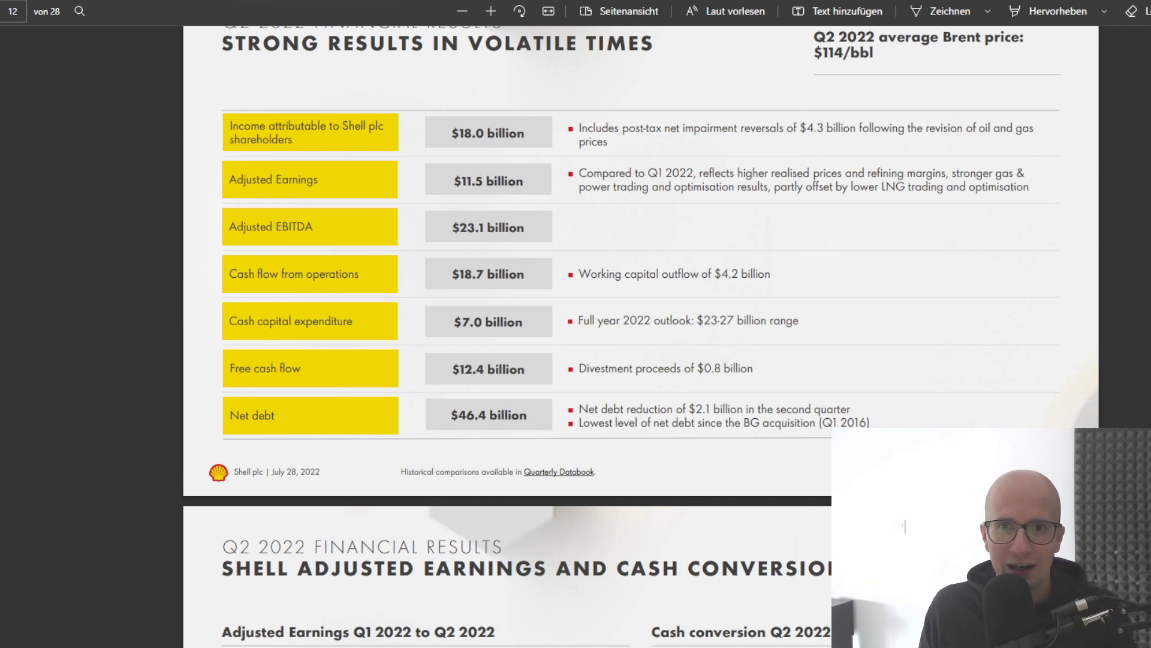
Switch to the Shell quarterly results PDF and review the summary of unaudited results on page 1
key(ctrl+Tab)
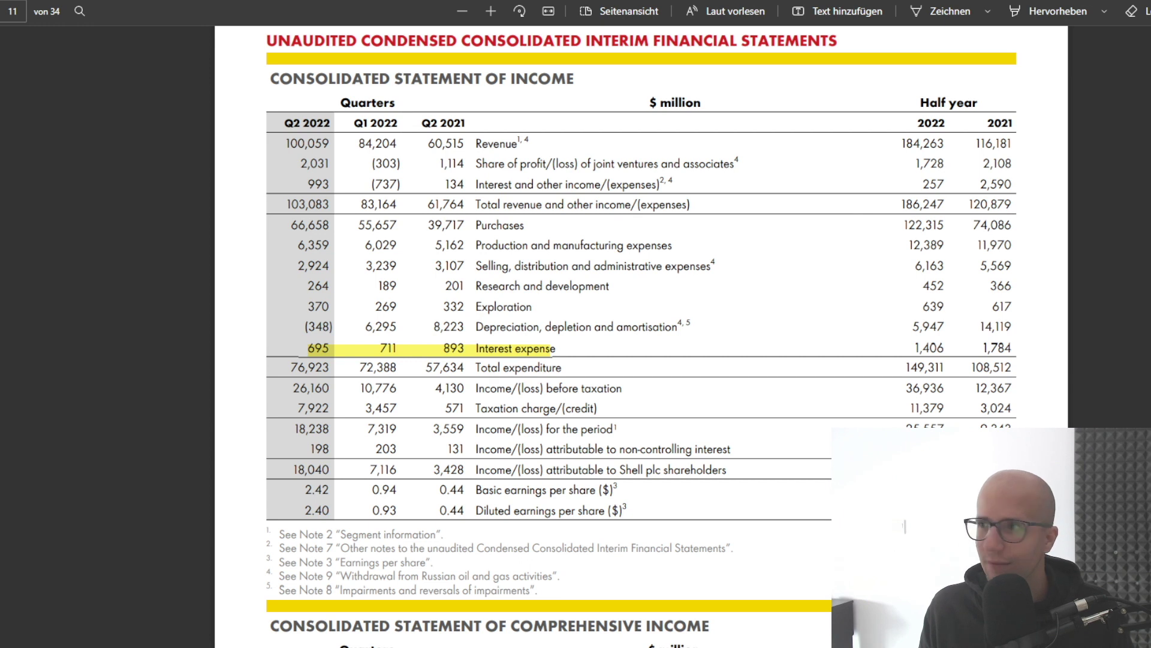
click(12, 11)
text(1)
key(Return)
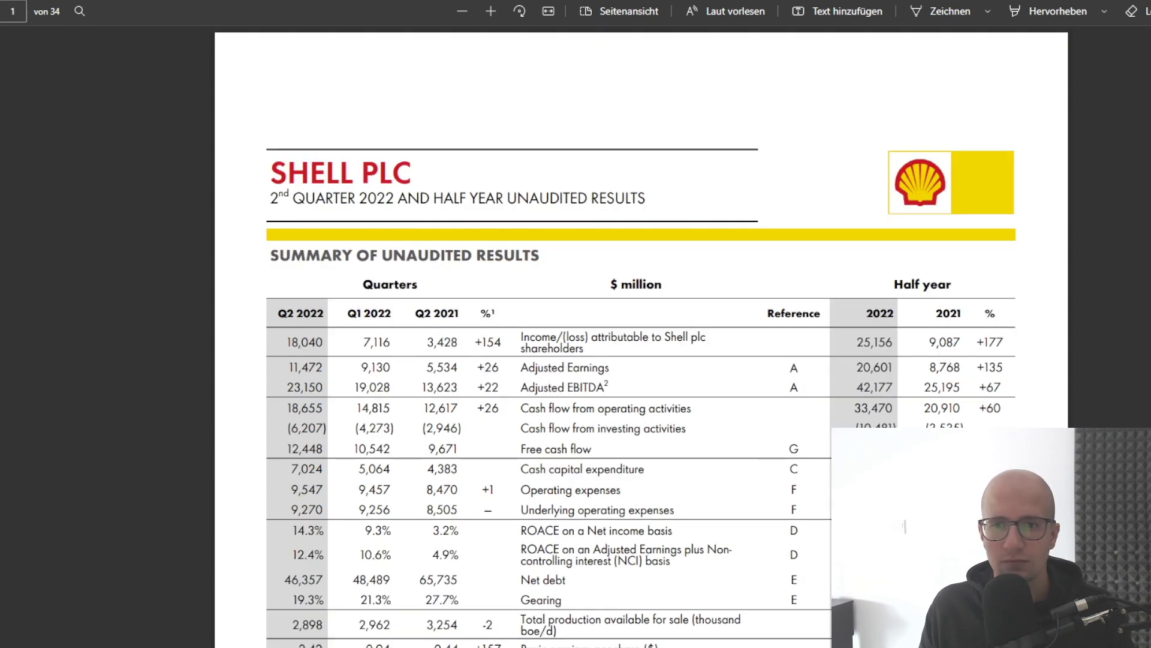
scroll(641, 336, down, 4)
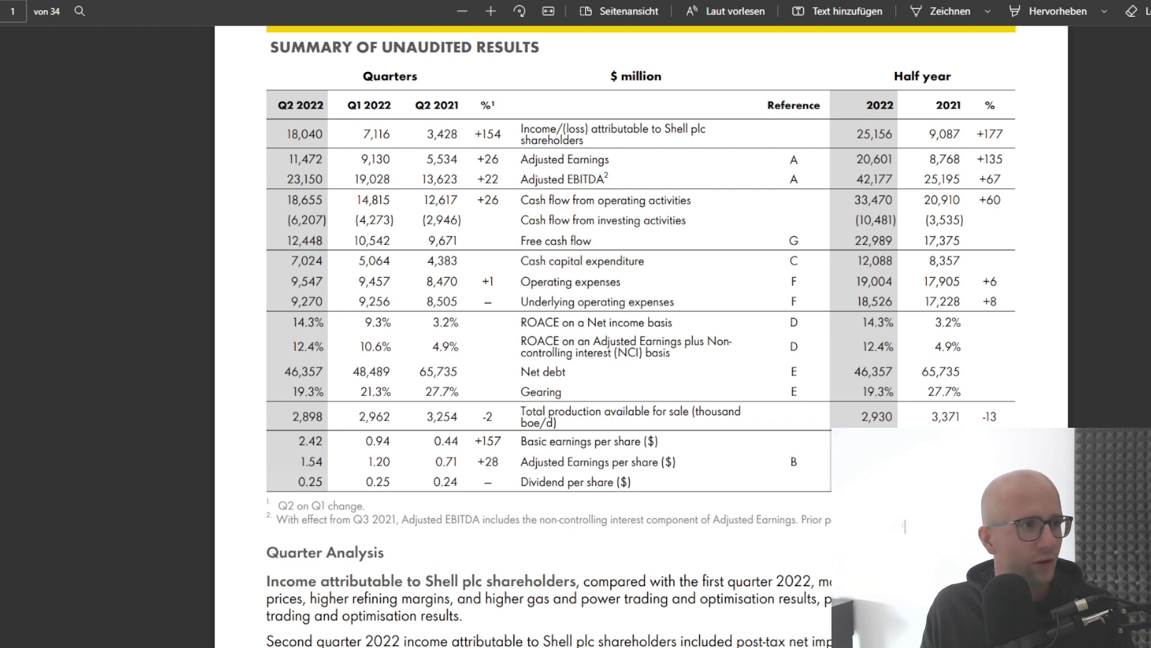
scroll(641, 336, down, 2)
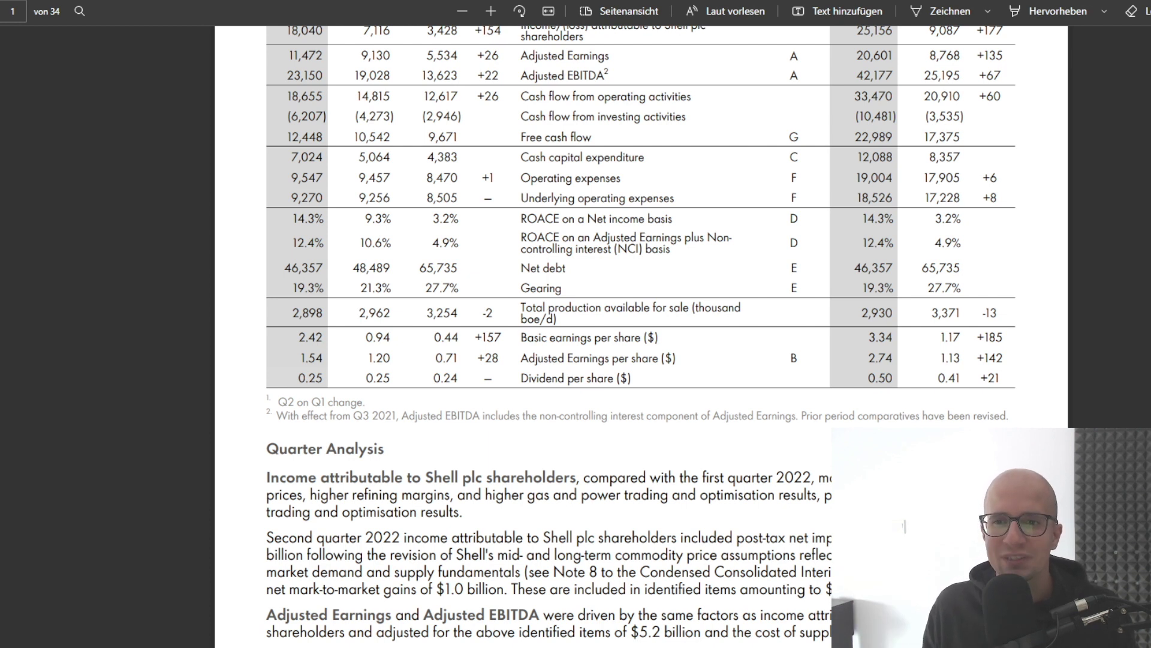
scroll(642, 336, up, 4)
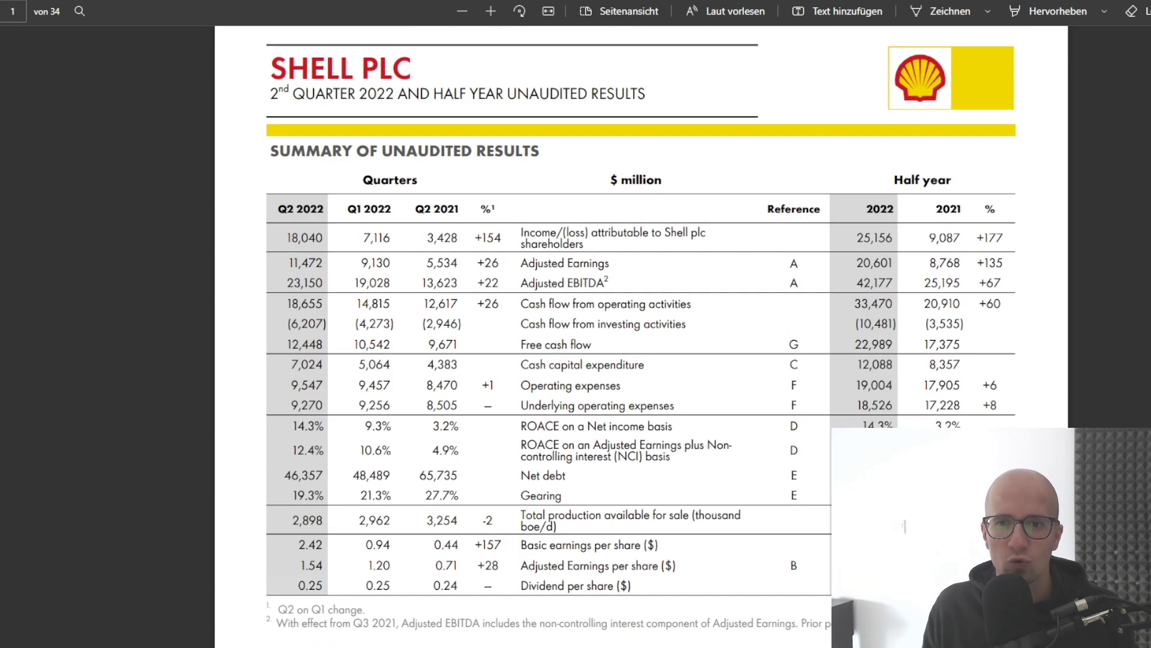
scroll(641, 336, down, 2)
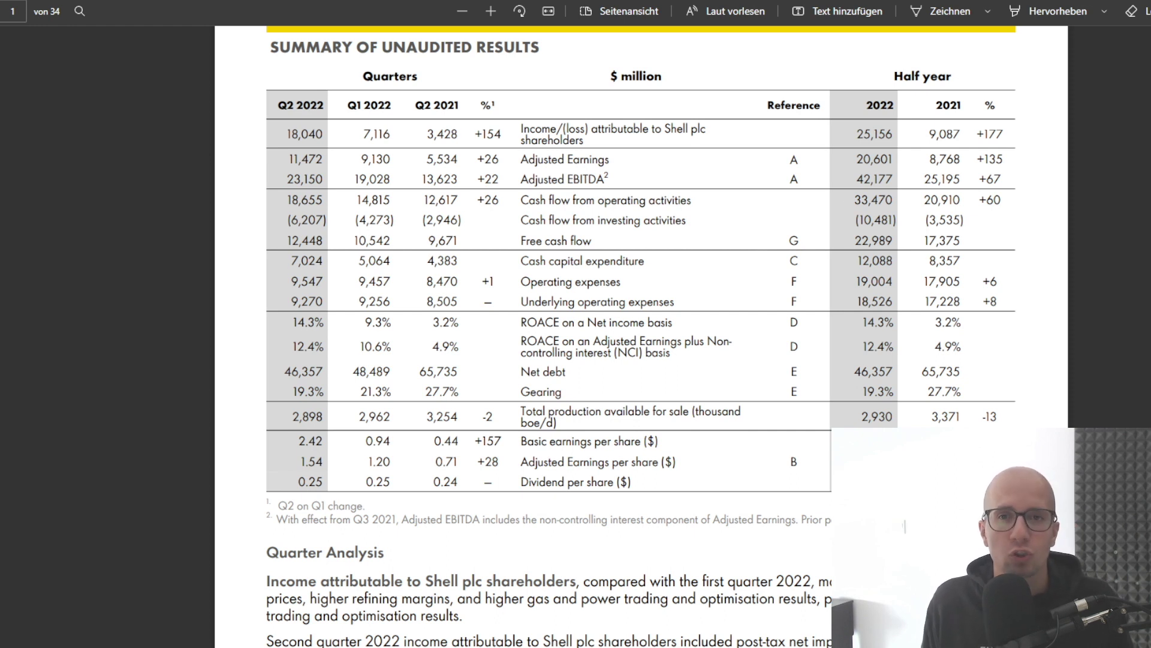
Switch to the Offshore Energy article on Shell joining QatarEnergy's North Field East LNG expansion and read about Shell's share in the project
key(ctrl+Tab)
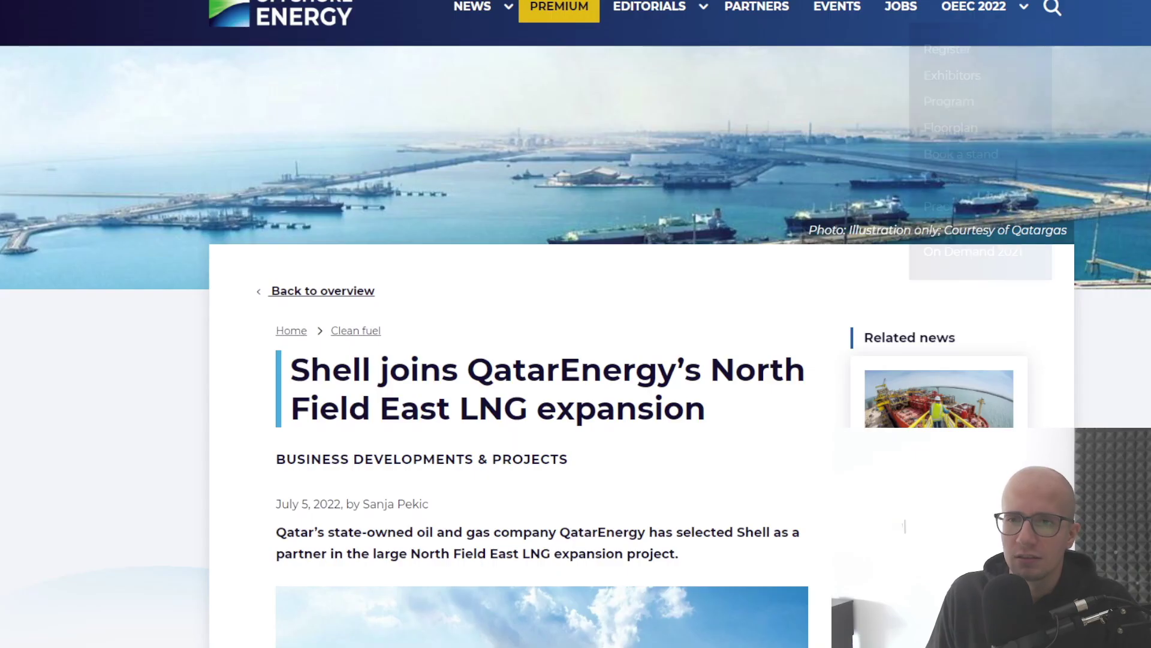
scroll(575, 324, down, 2)
scroll(576, 324, down, 3)
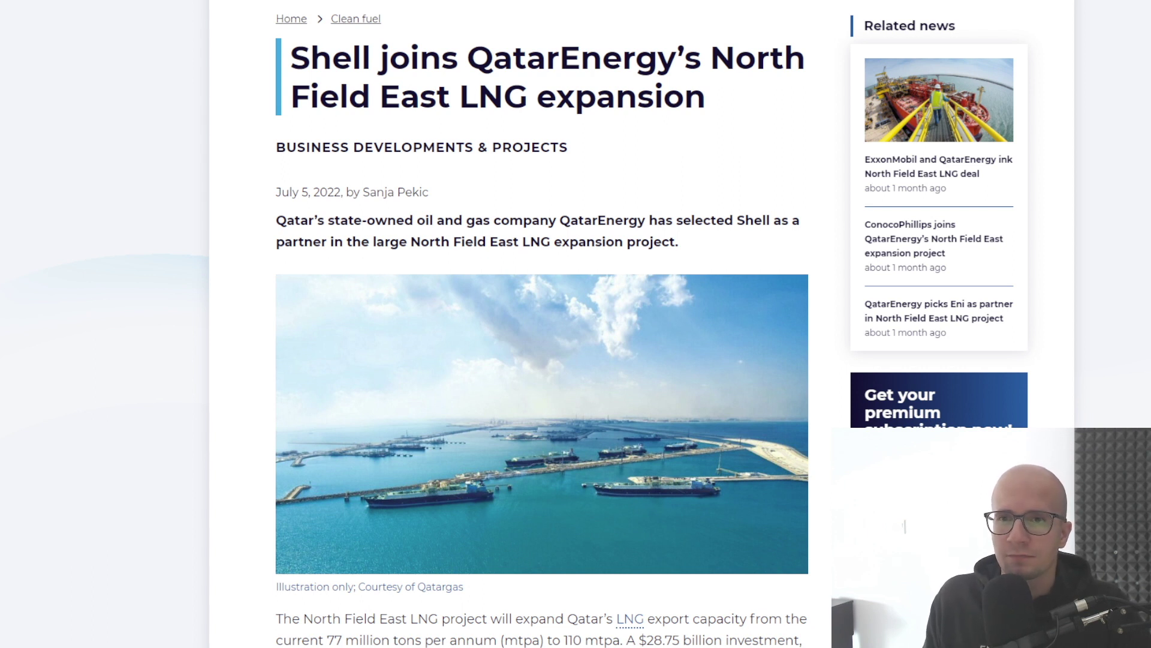
scroll(539, 324, down, 3)
scroll(539, 324, down, 2)
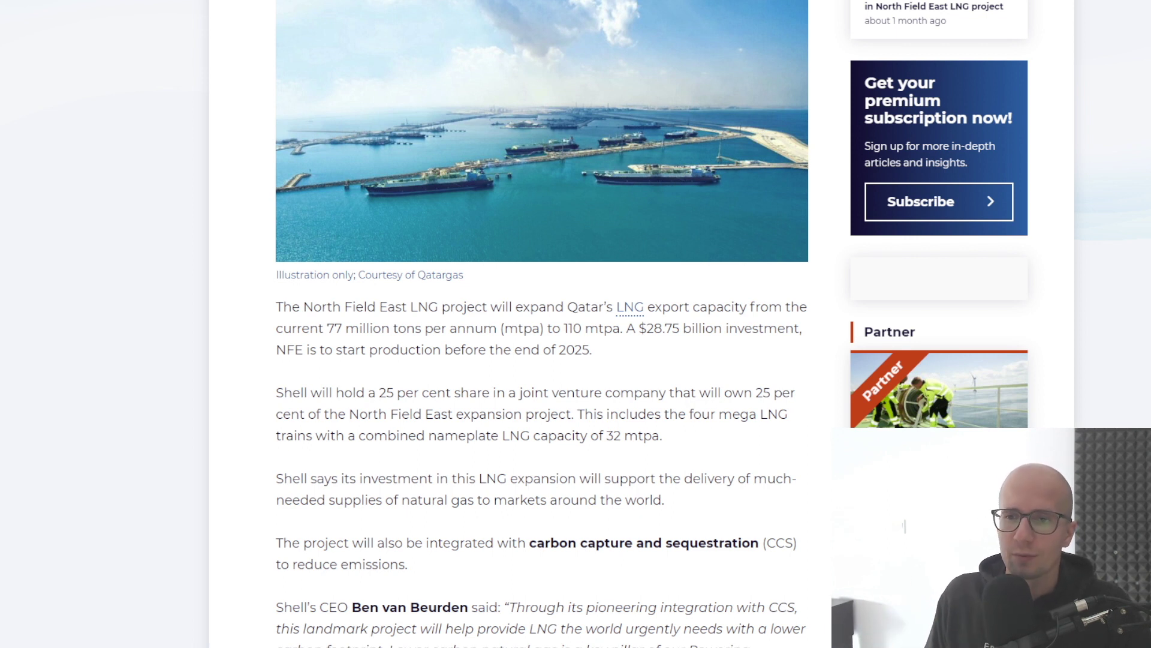
scroll(360, 392, down, 2)
drag(356, 288, 576, 290)
drag(612, 289, 700, 289)
click(700, 289)
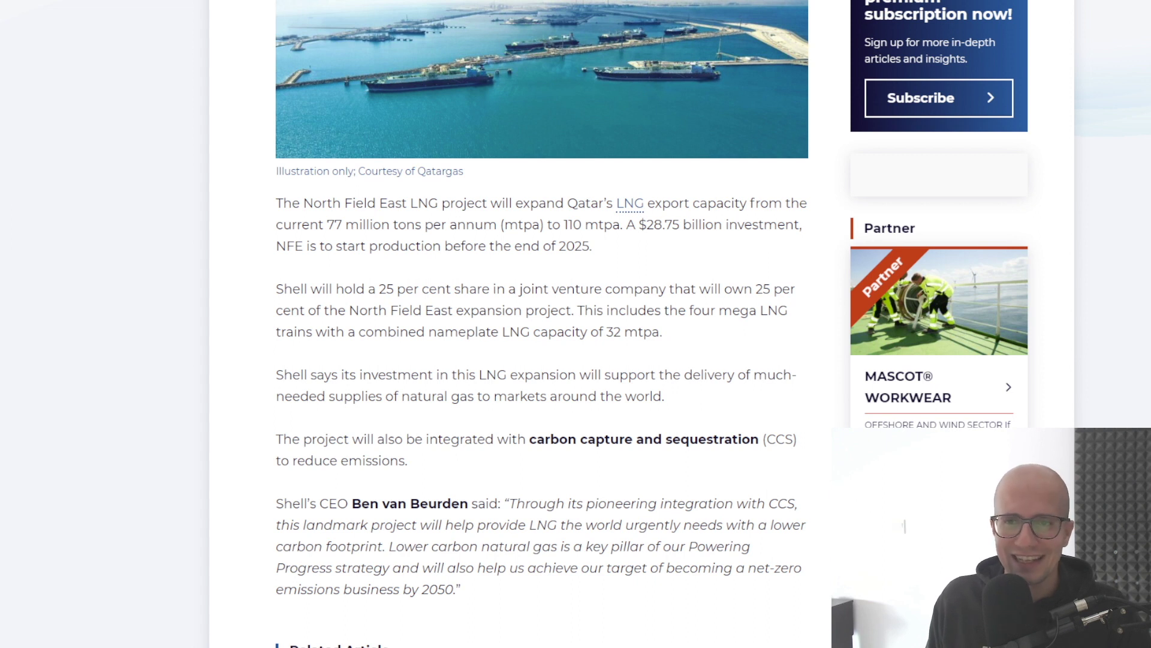
scroll(542, 324, up, 3)
scroll(542, 324, up, 1)
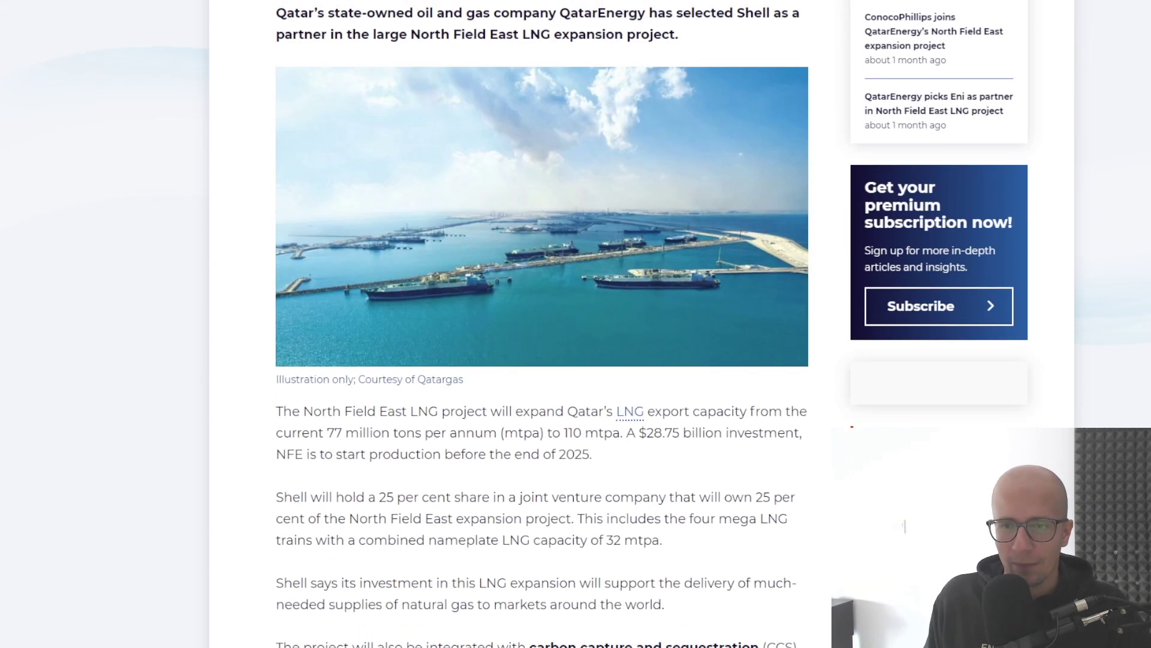
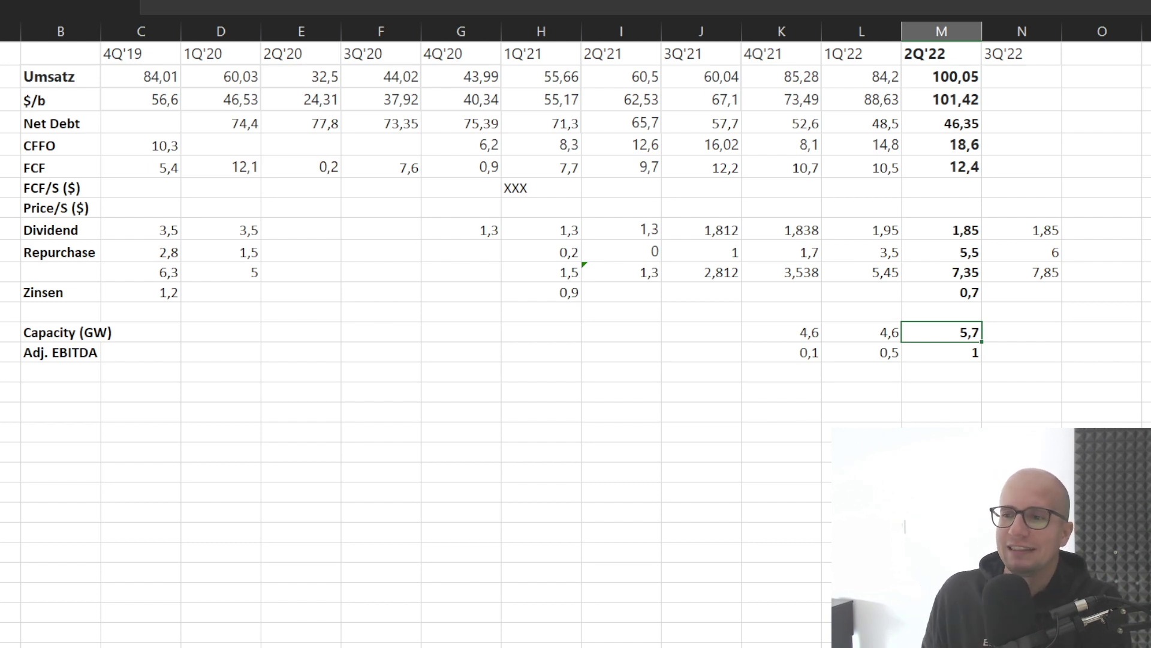
Compare the capacity of 1Q'22 and 2Q'22 and check the oil price row for 2Q'22 and 3Q'22
click(862, 332)
click(941, 332)
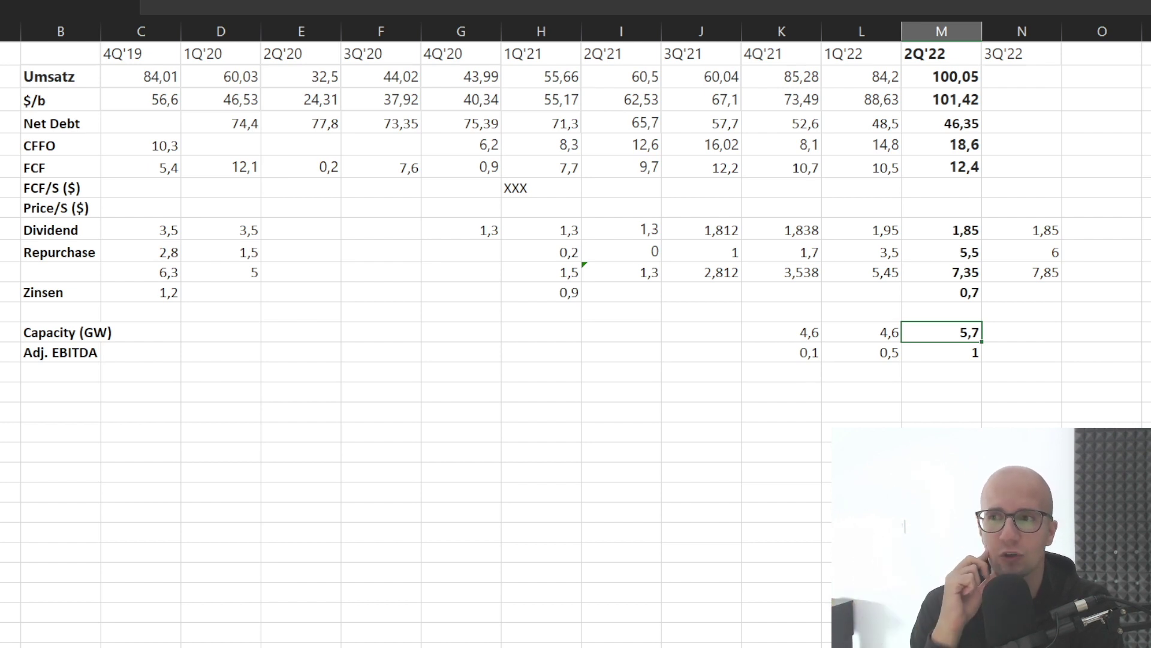
click(941, 99)
click(1021, 100)
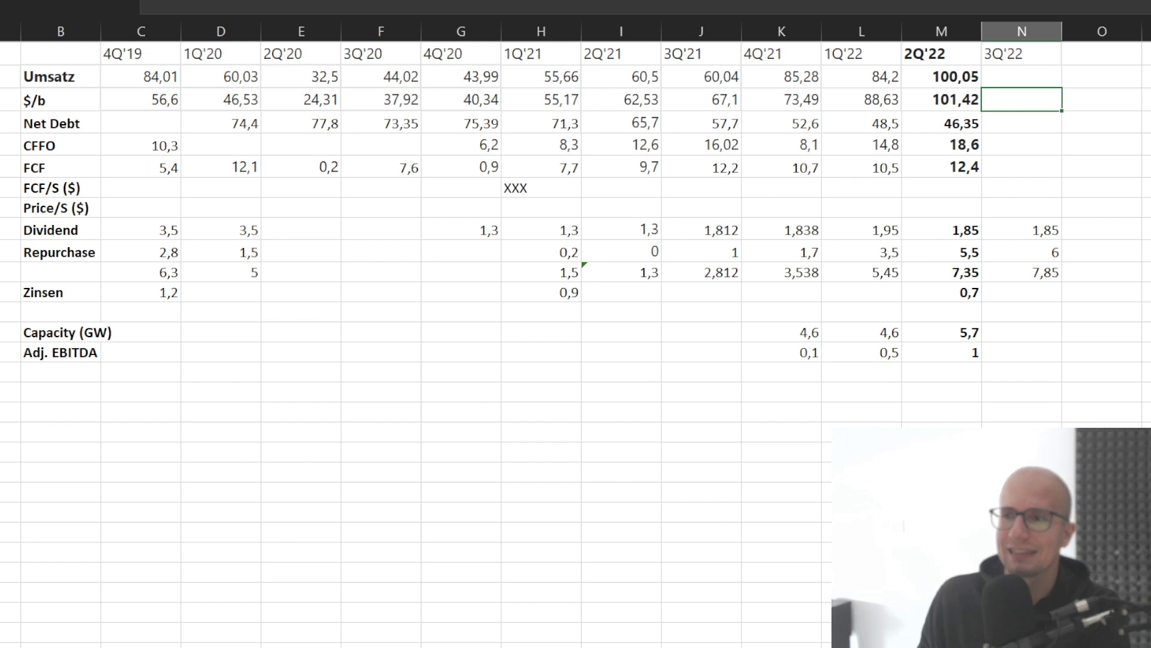
Check the 2Q'22 net debt and compare the interest of 4Q'19 with 2Q'22
click(941, 124)
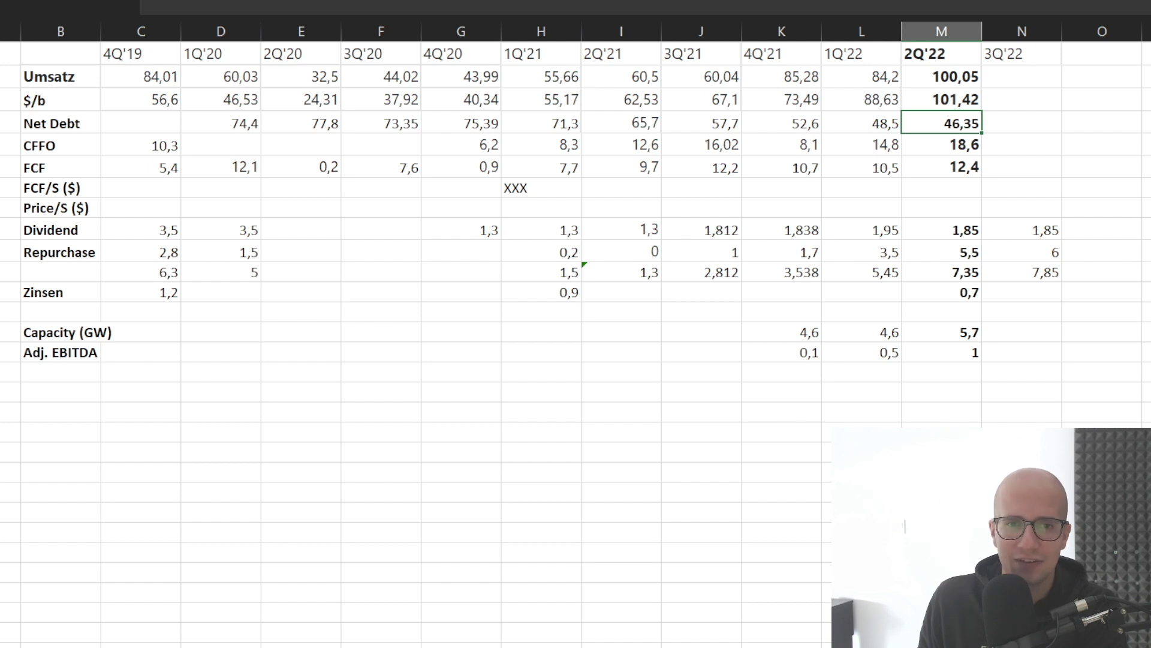
click(141, 292)
click(942, 292)
click(1102, 272)
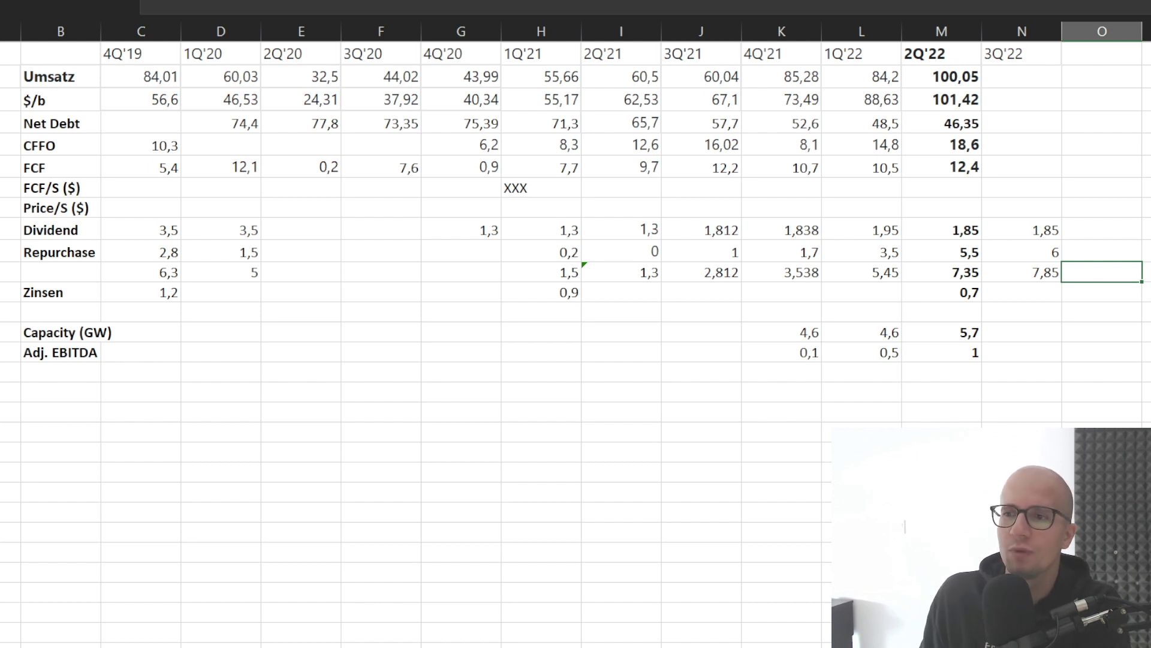
Compare the dividends from 1Q'22 to 3Q'22 and the 3Q'22 total distribution with the 2Q'22 operating cash flow
drag(862, 229, 1022, 229)
click(1102, 167)
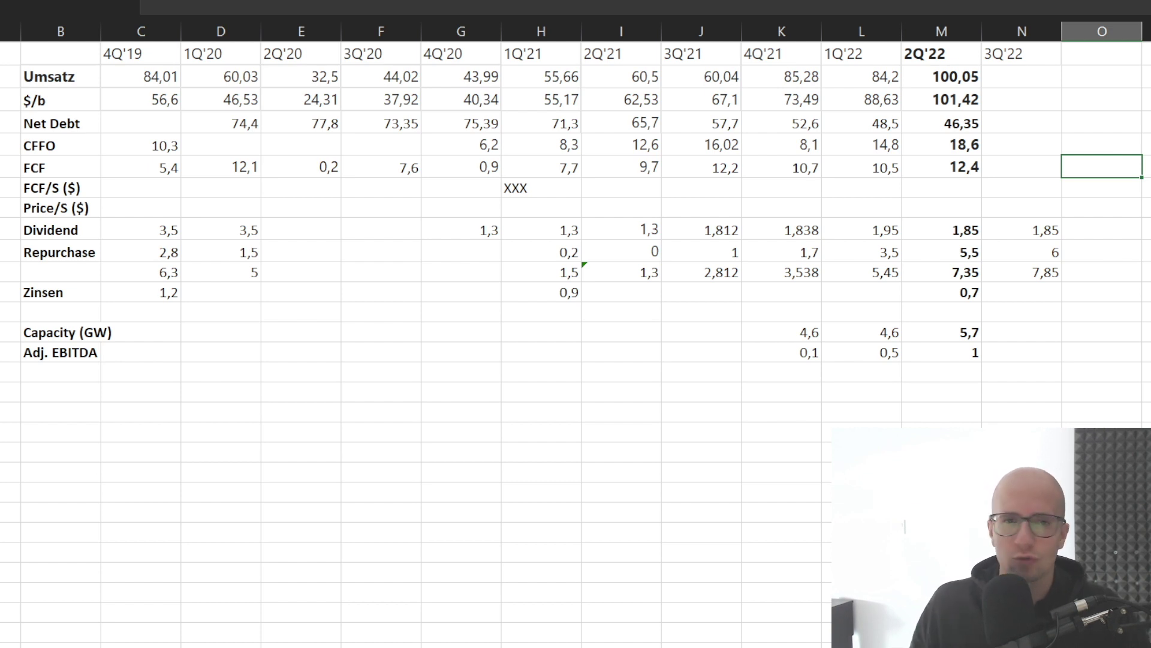
click(942, 145)
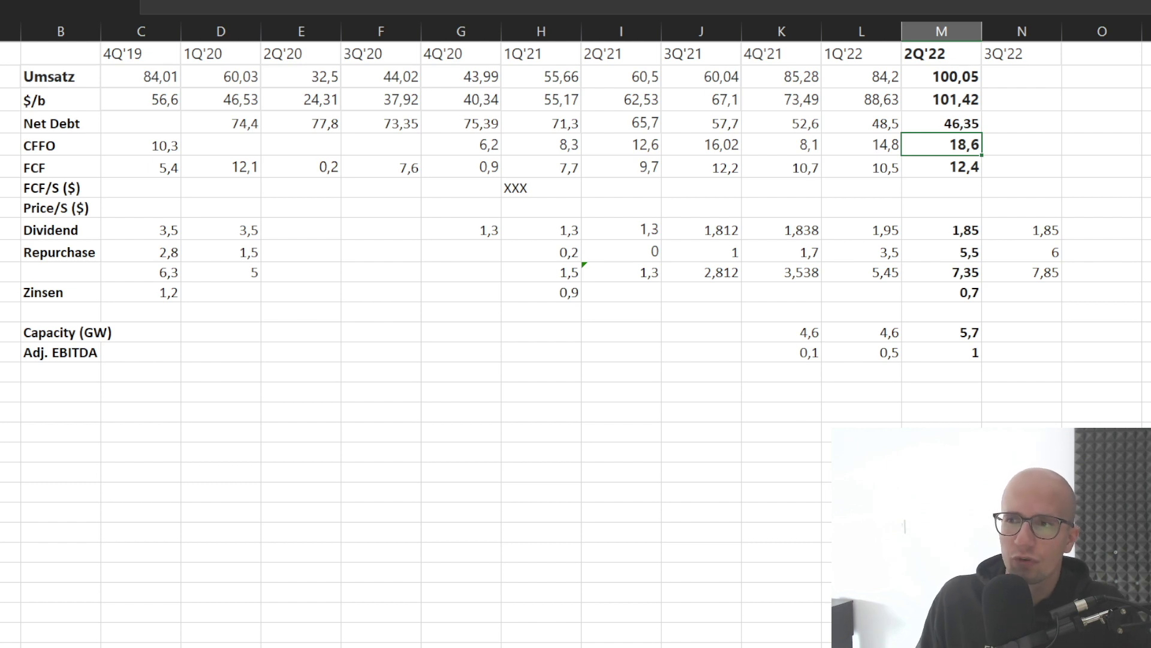
click(1022, 272)
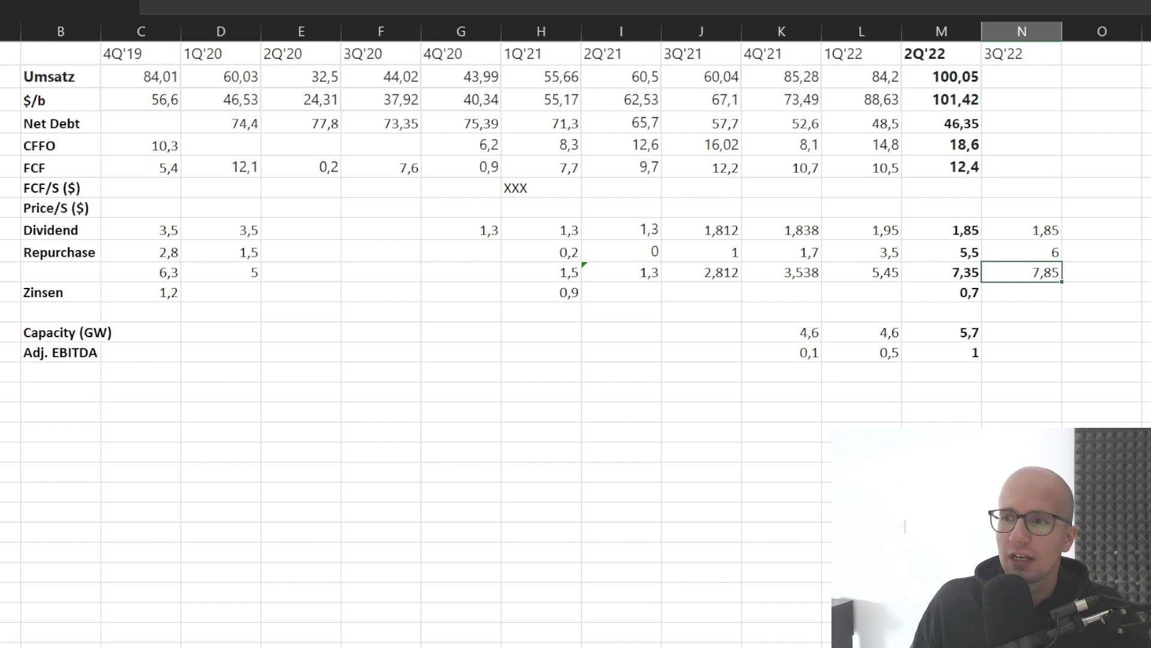
click(1102, 250)
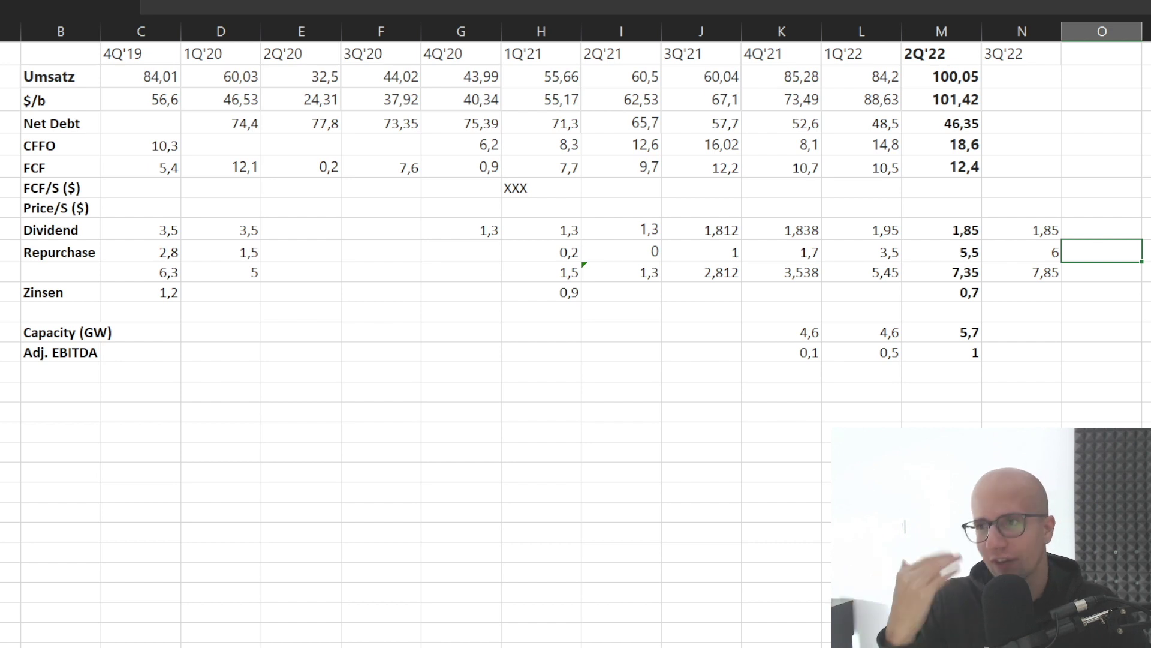
key(Left)
key(Up)
key(Up)
key(Up)
key(Up)
key(Up)
key(Up)
key(Up)
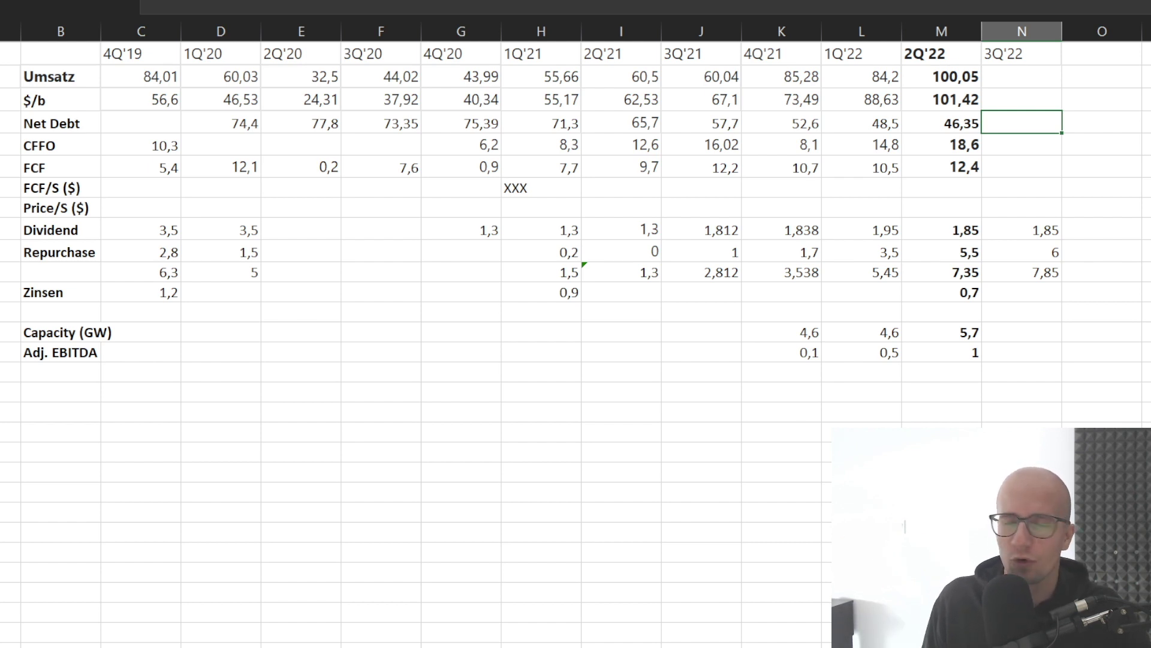
key(Up)
key(Right)
key(Left)
key(ctrl+Down)
key(Down)
key(Right)
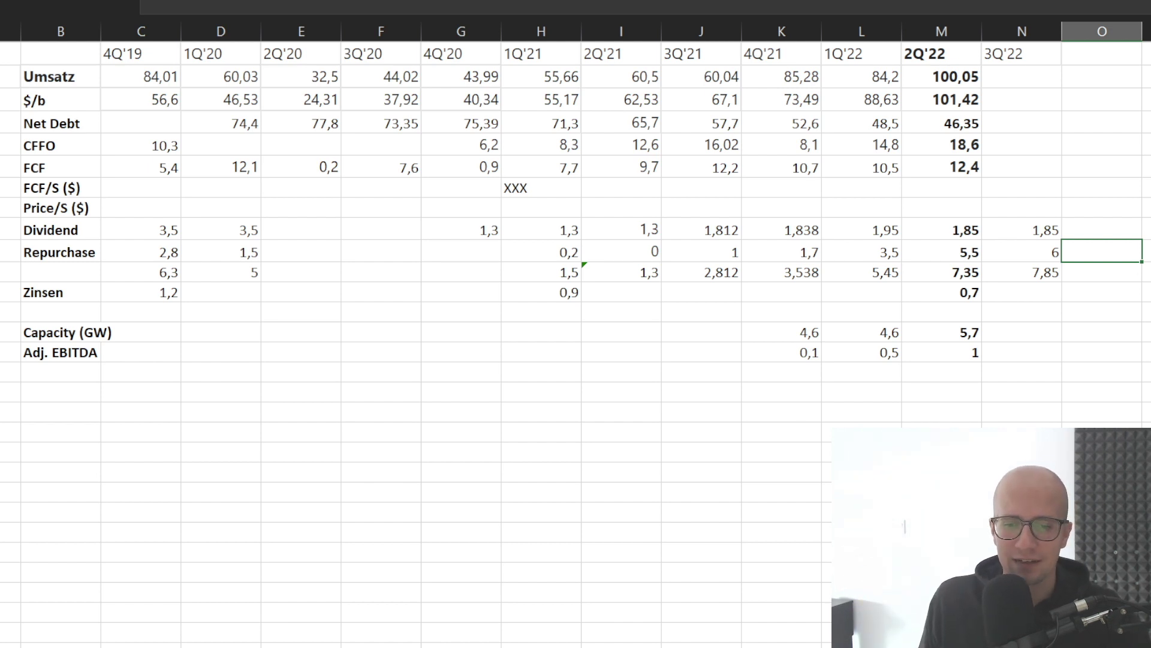
Switch to the Shell quarterly results PDF and go to page 21
key(alt+Tab)
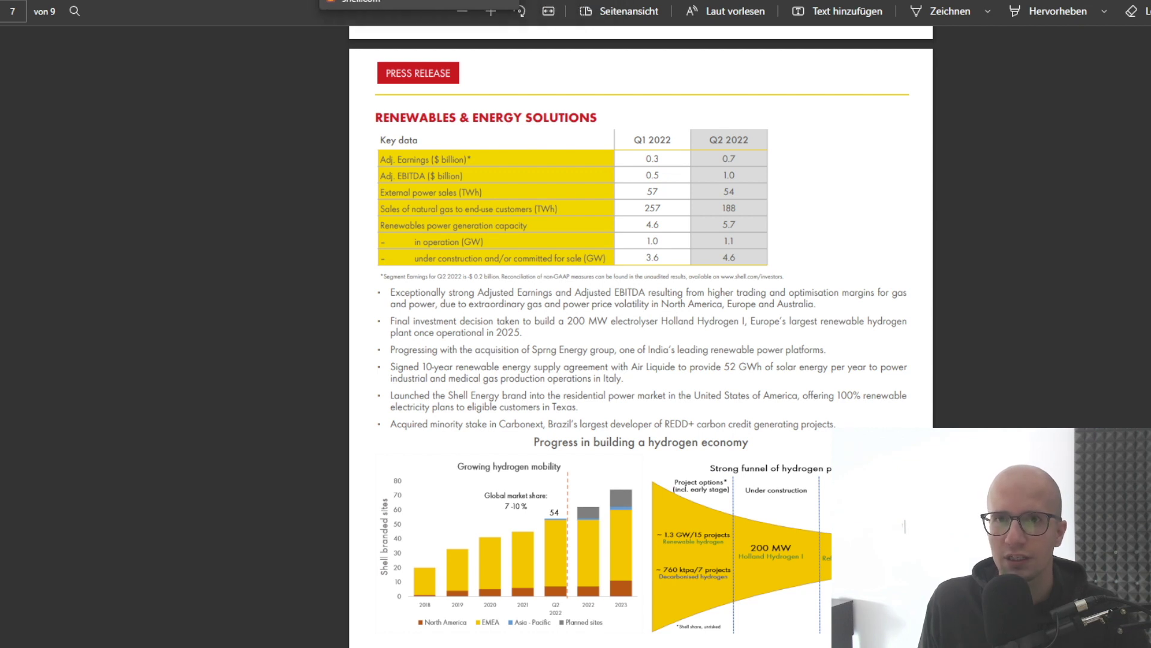
key(ctrl+Tab)
click(12, 10)
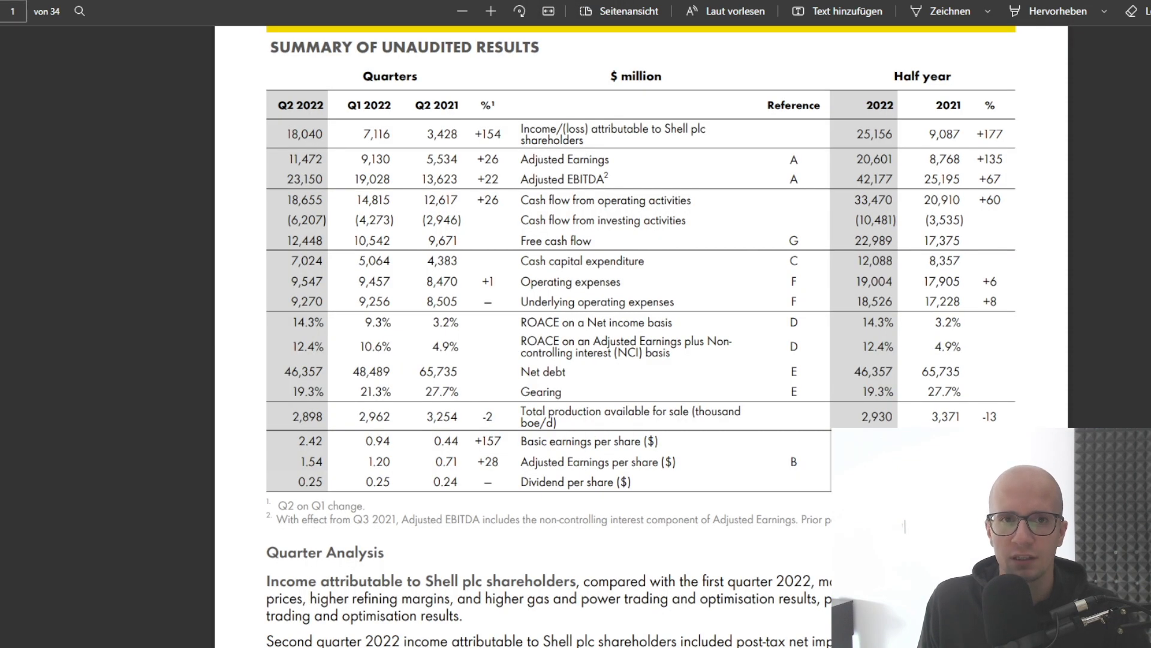
text(21)
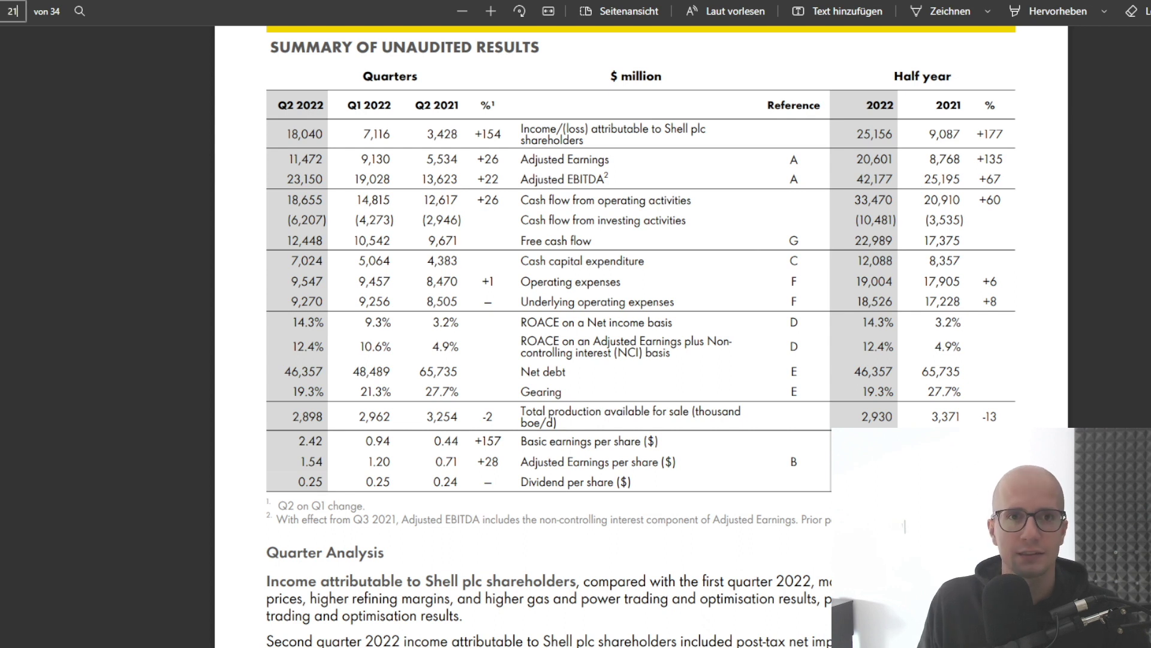
key(Return)
scroll(642, 336, down, 3)
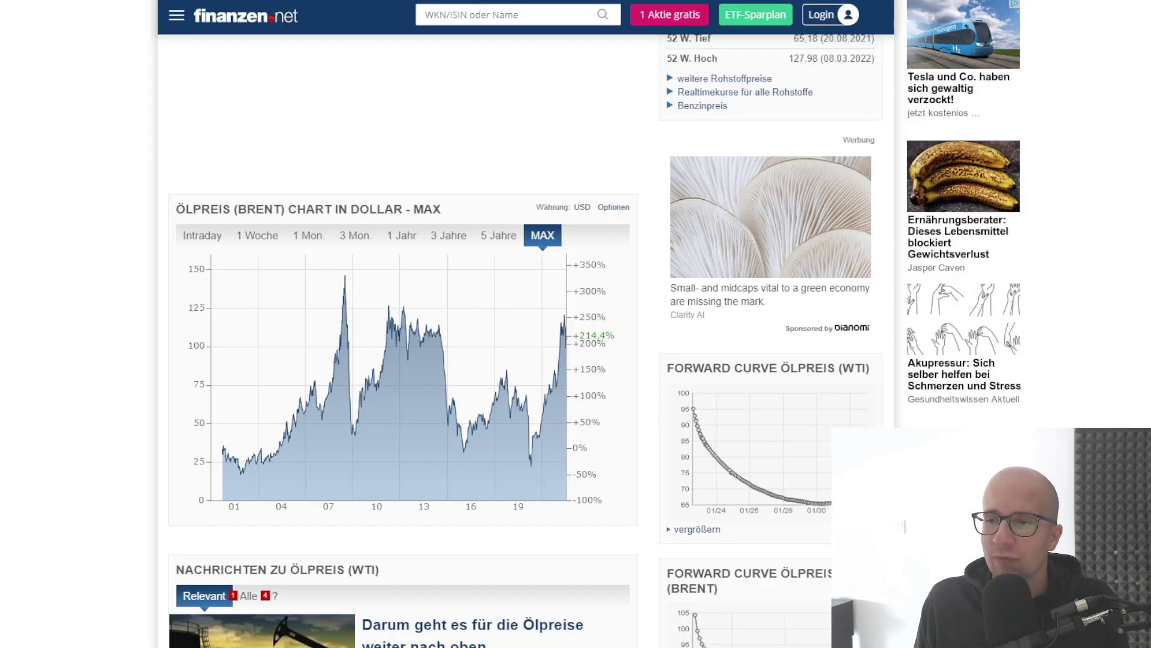
Review the Brent and WTI forward curves on the finanzen.net oil price page and look at the Shell share page
scroll(402, 342, down, 5)
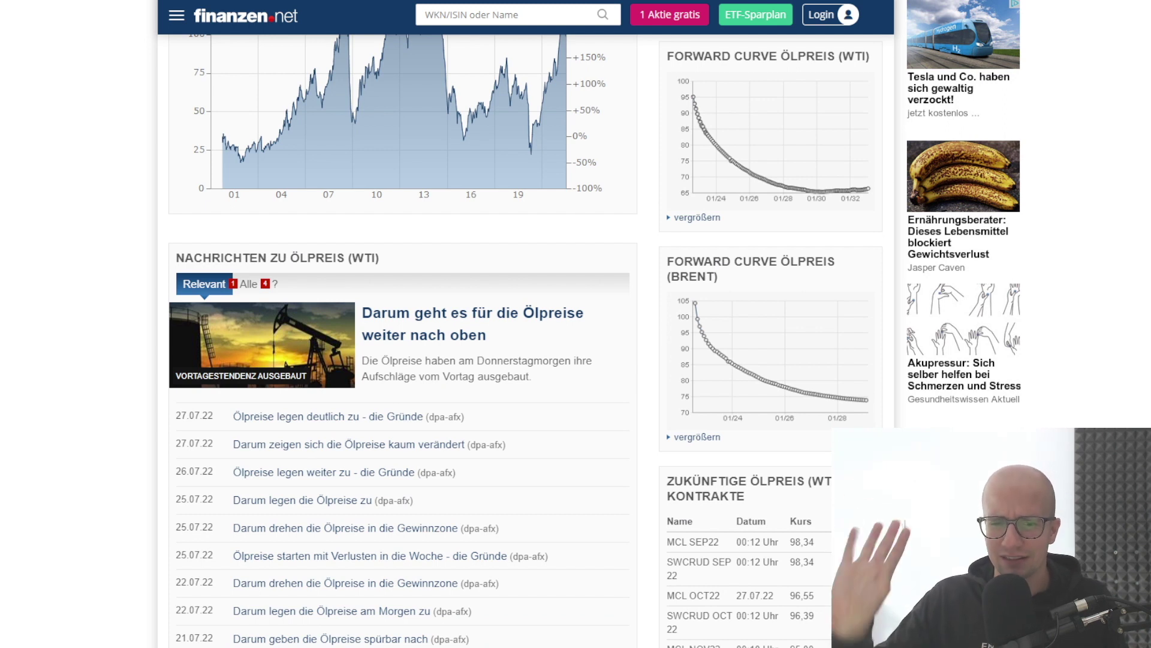
scroll(402, 336, down, 2)
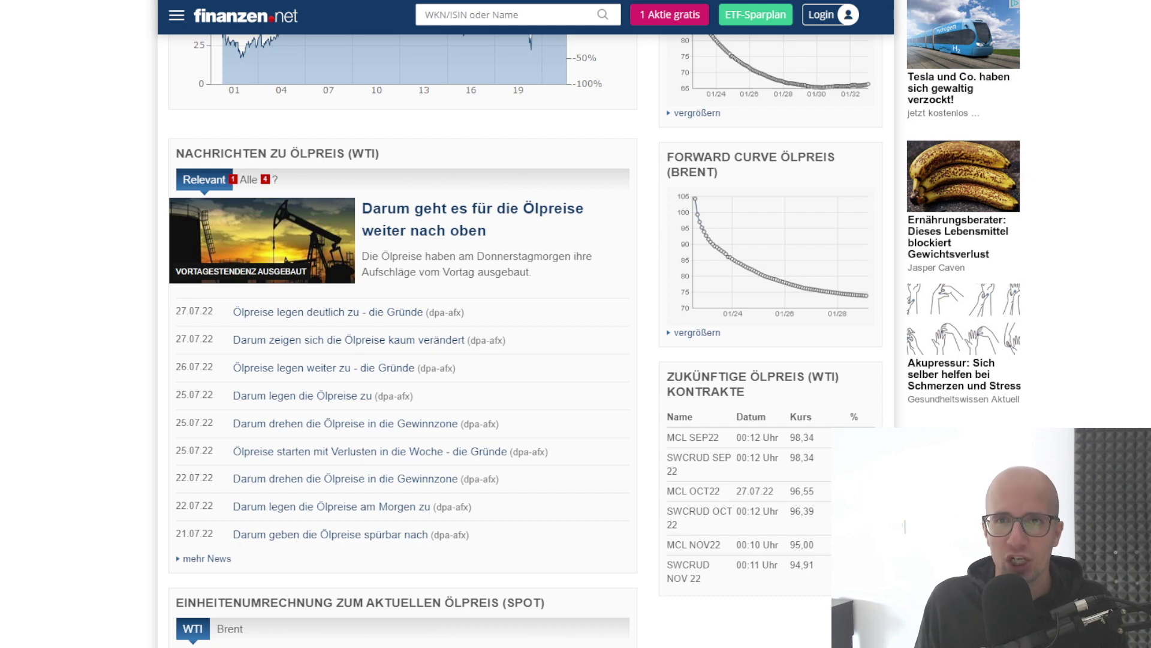
key(alt+Tab)
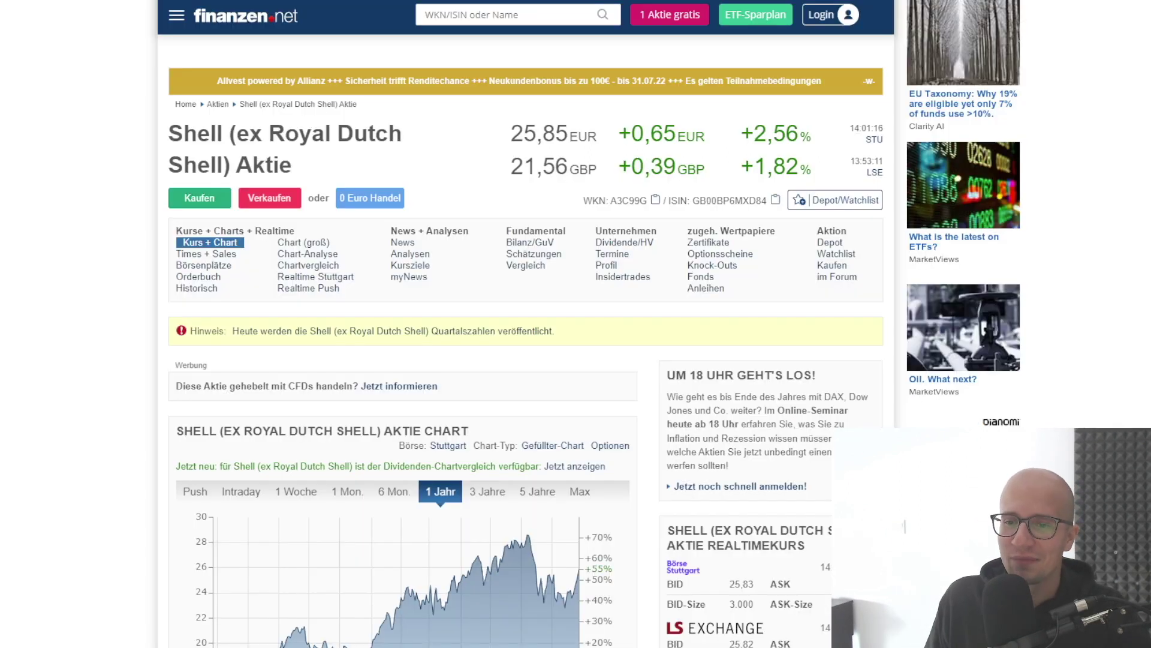
scroll(395, 480, down, 2)
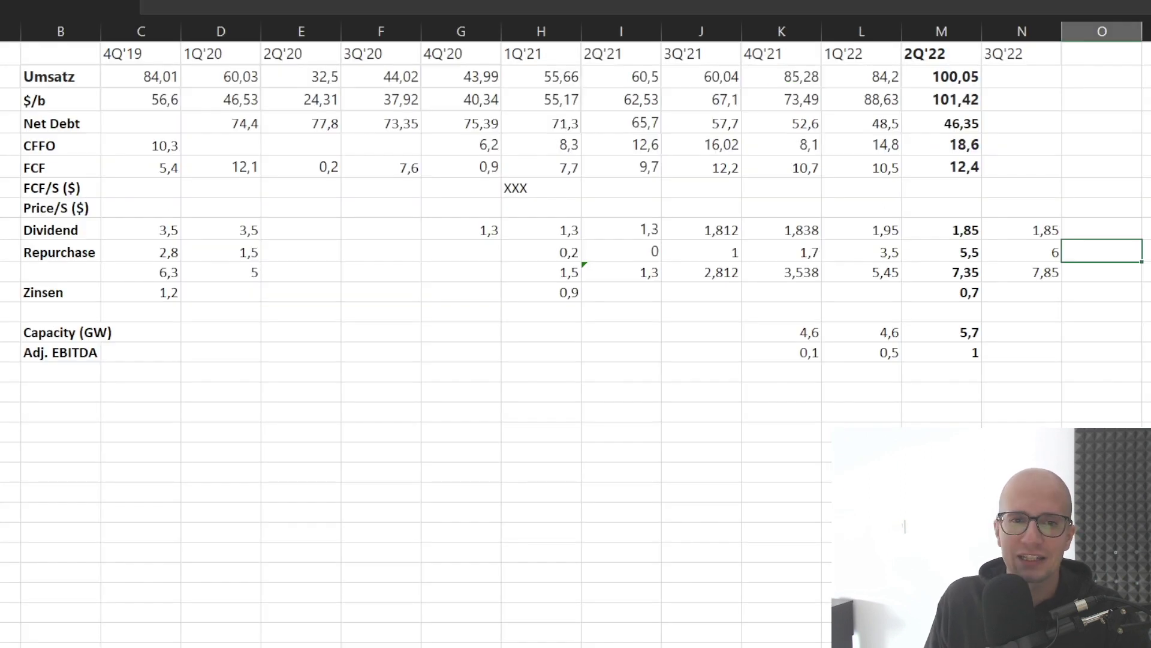
Review the total distributions from 3Q'21 onwards in the spreadsheet and enter a repurchase of 8 for the quarter after 3Q'22
drag(700, 273, 1102, 272)
click(1147, 228)
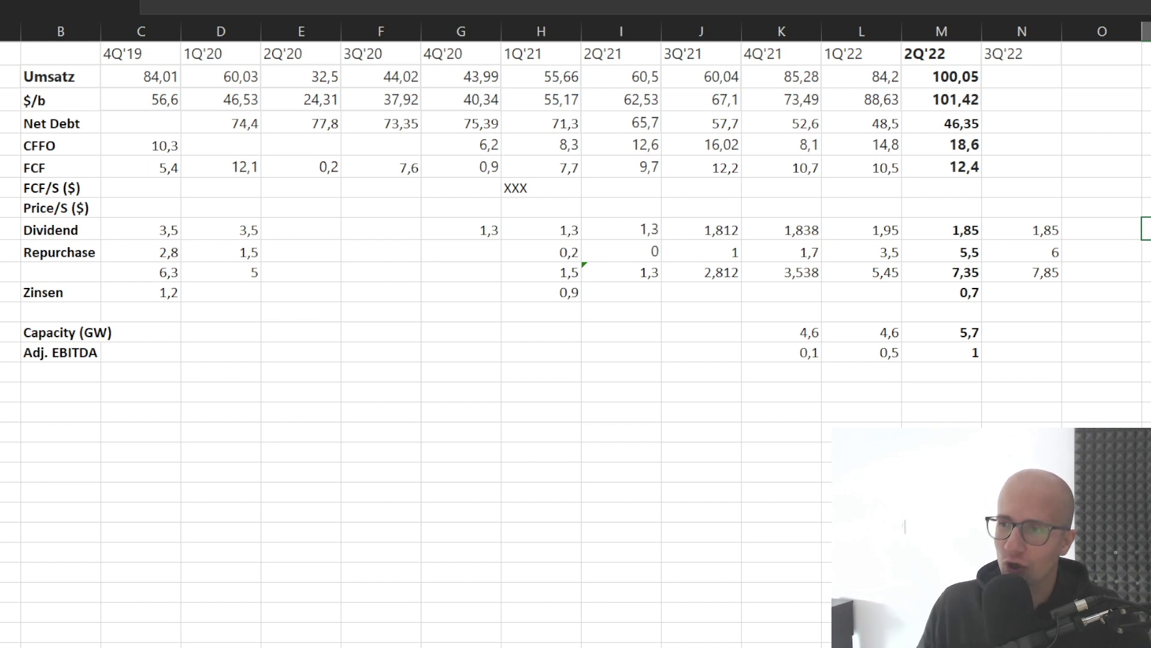
click(1102, 252)
text(8)
key(Return)
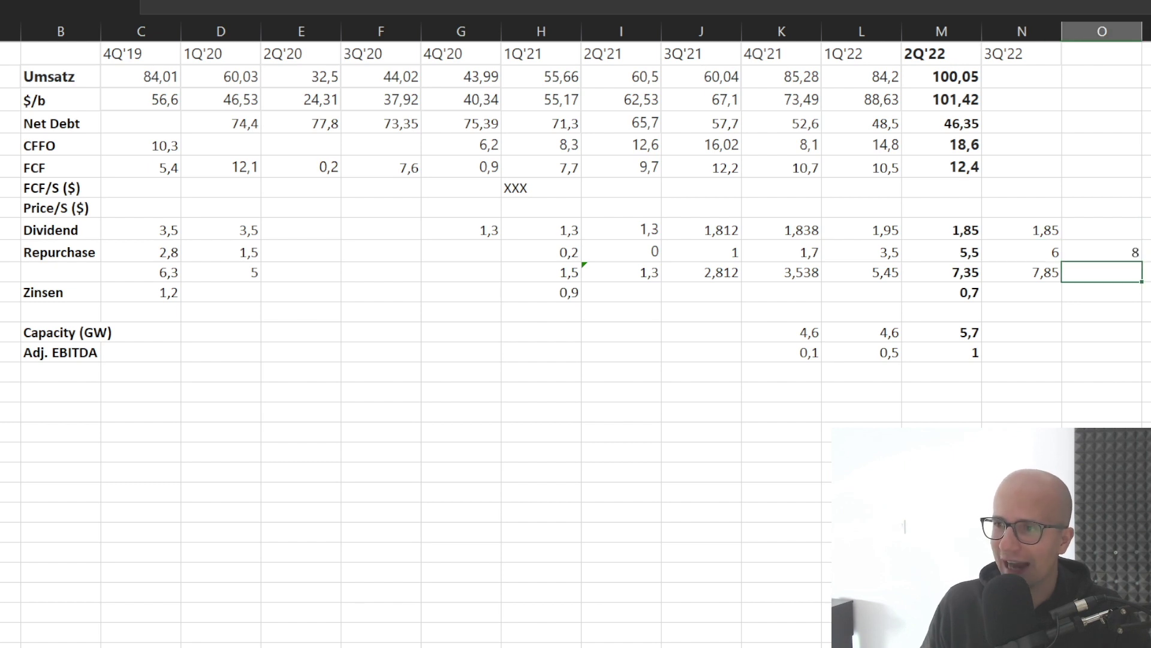
Enter a dividend of 2,85 for the quarter after 3Q'22
key(Up)
key(Up)
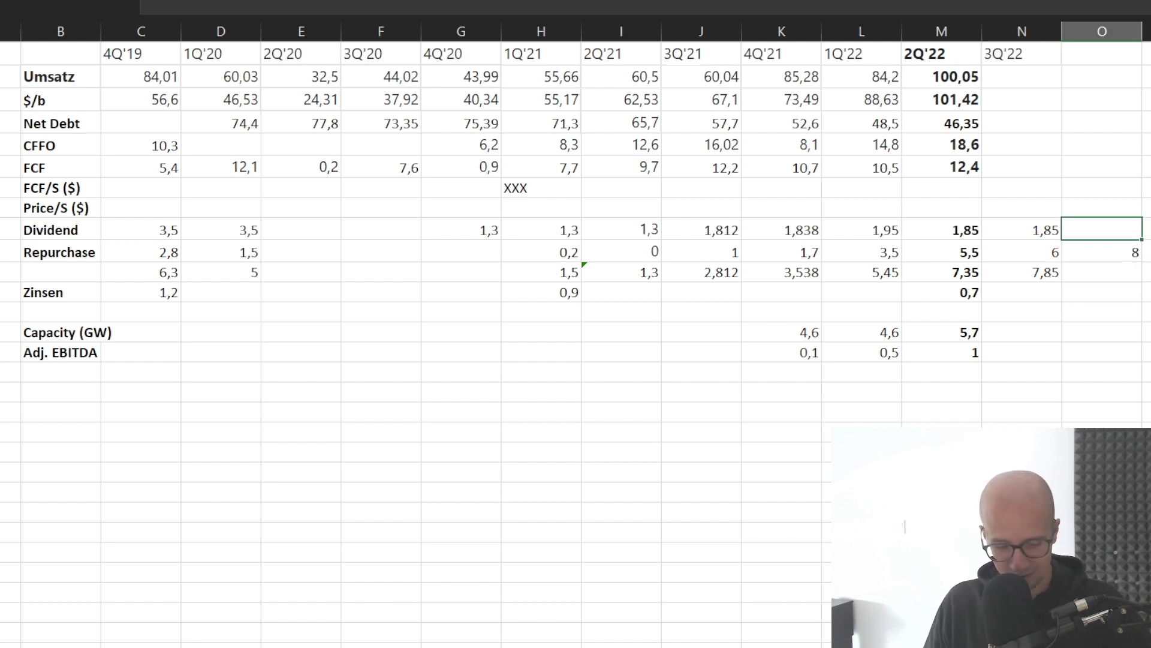
text(2,86)
key(BackSpace)
text(5)
key(Return)
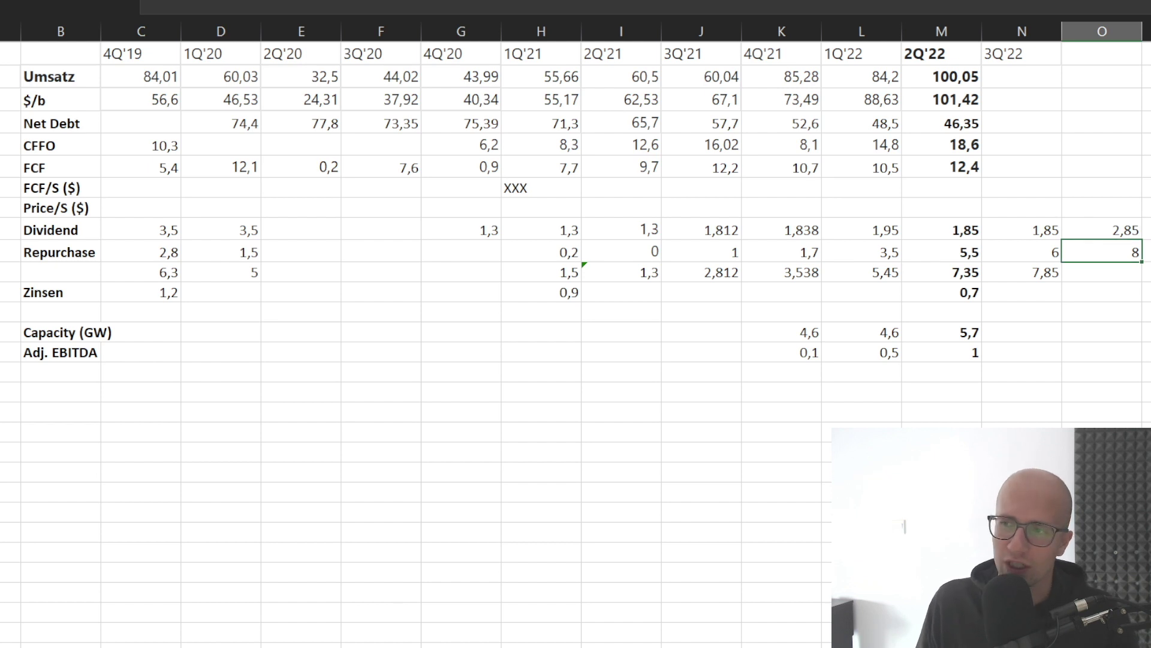
Set the repurchase for the quarter after 3Q'22 to 7
text(7)
key(Return)
key(Up)
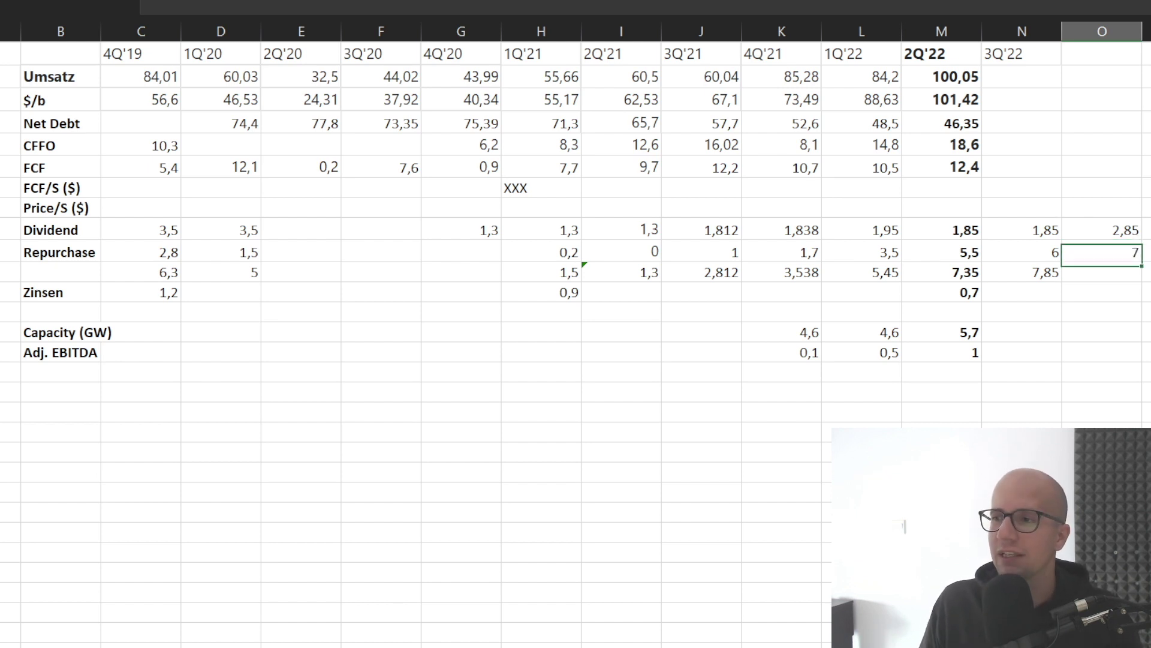
Enter 108 as the oil price and 107 as the revenue for 3Q'22
click(1022, 99)
text(108)
key(Return)
key(Up)
key(Up)
text(107)
key(Return)
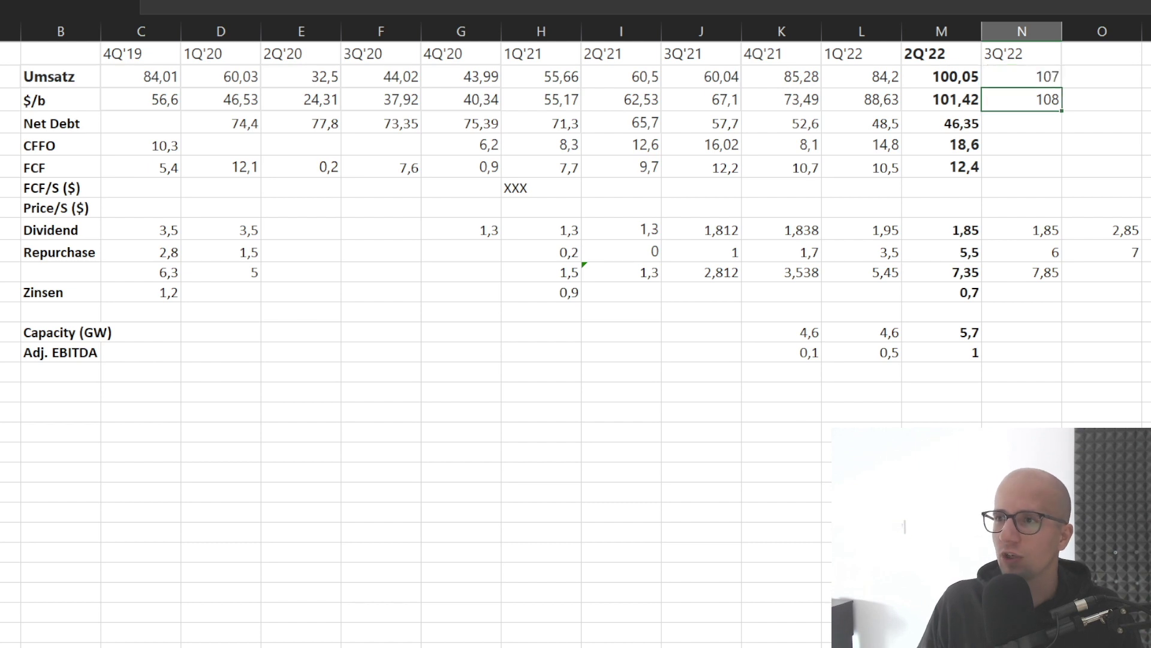
key(Up)
key(Down)
key(Up)
key(Down)
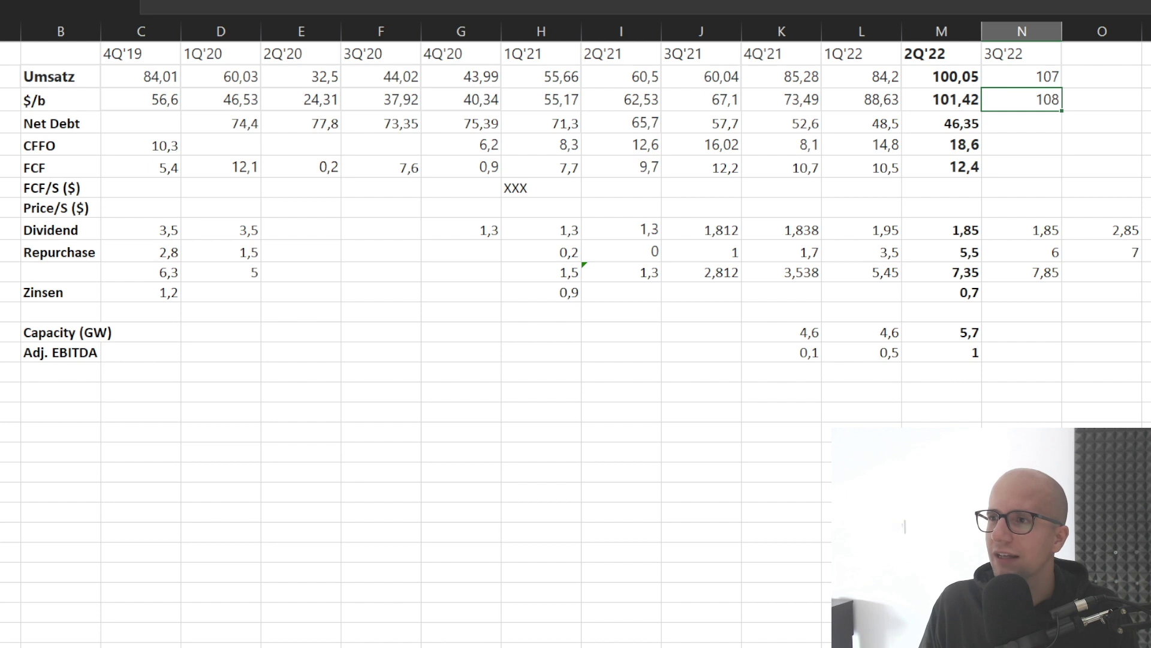
Set the repurchase for the quarter after 3Q'22 to 8 and check the dividend entered above it
click(1102, 230)
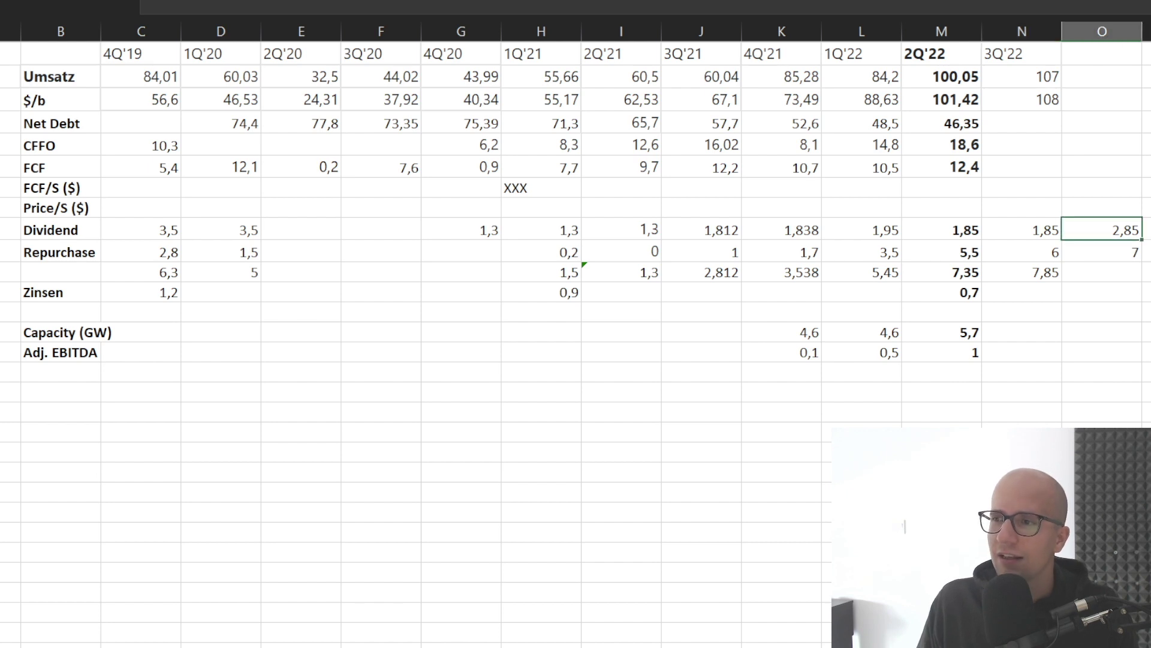
key(Down)
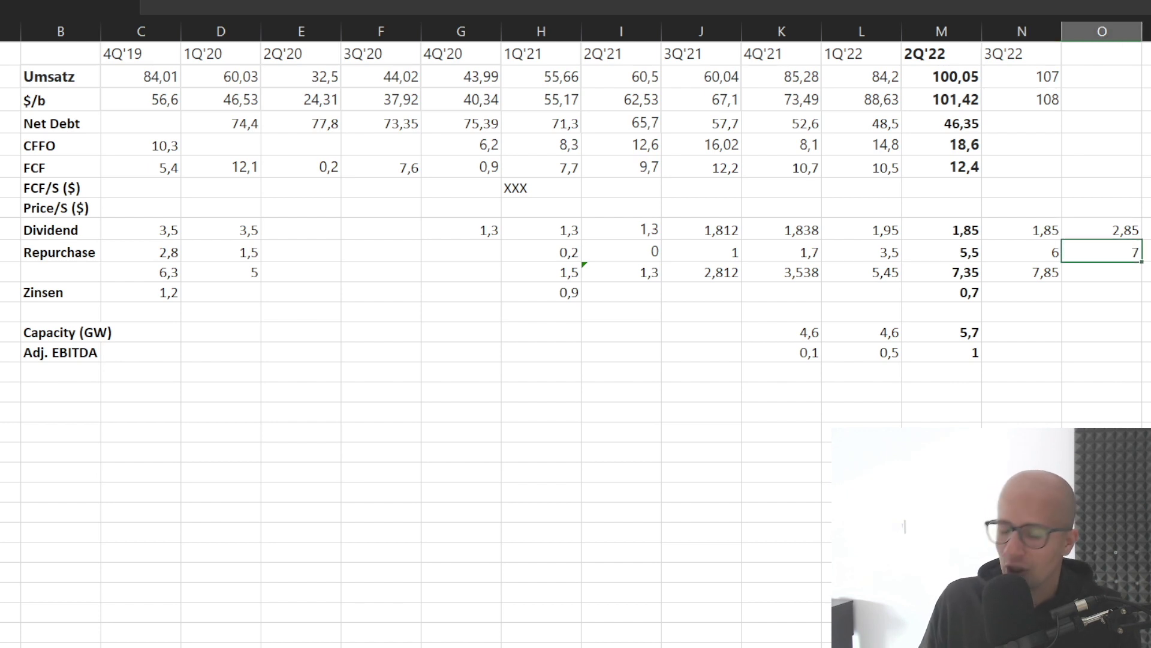
text(8)
key(Return)
click(1102, 229)
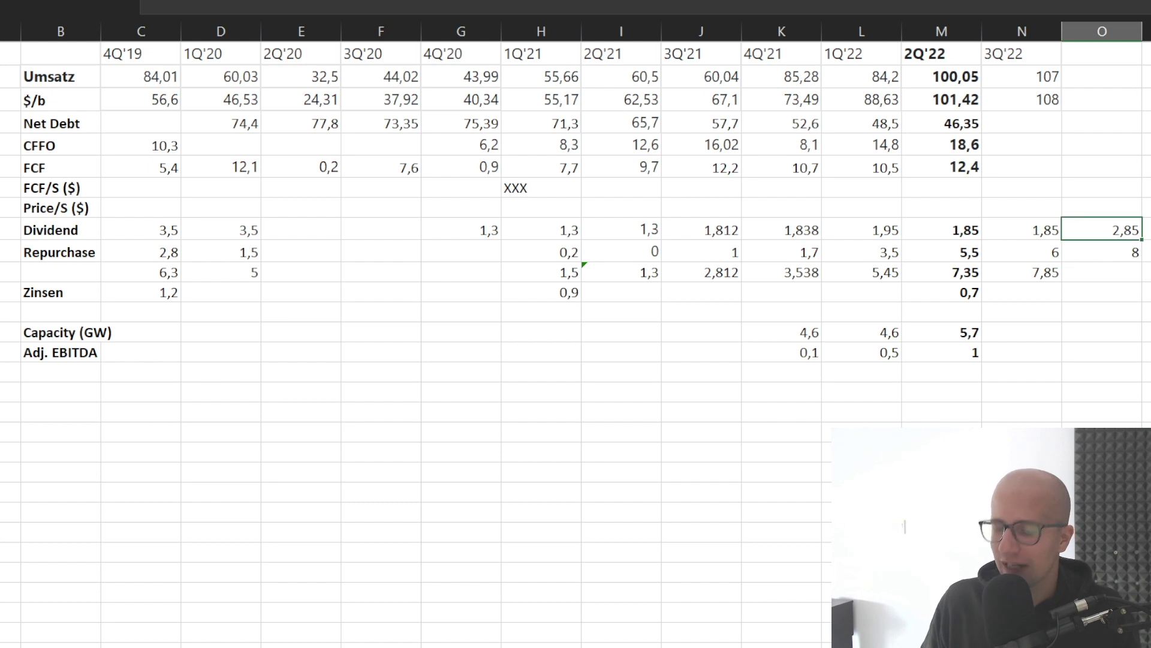
key(Right)
key(Left)
key(Right)
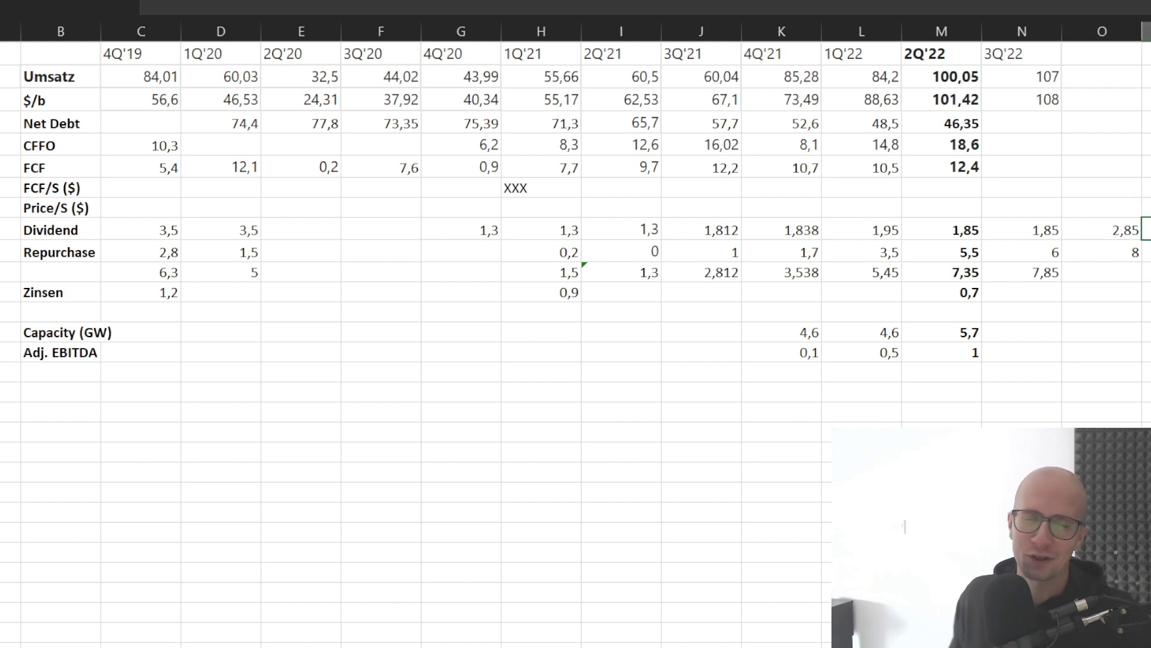